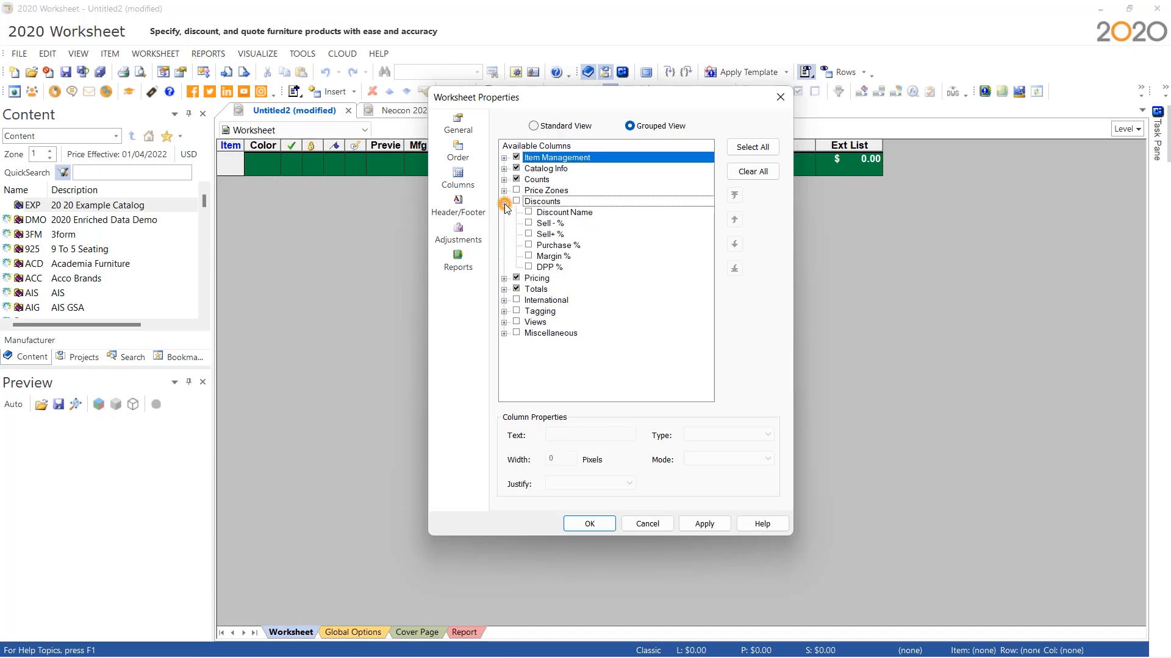
Expand the Pricing and Totals column groups and enable the Sell - %, Sell+ %, Purchase % and Margin % discount columns.
click(505, 279)
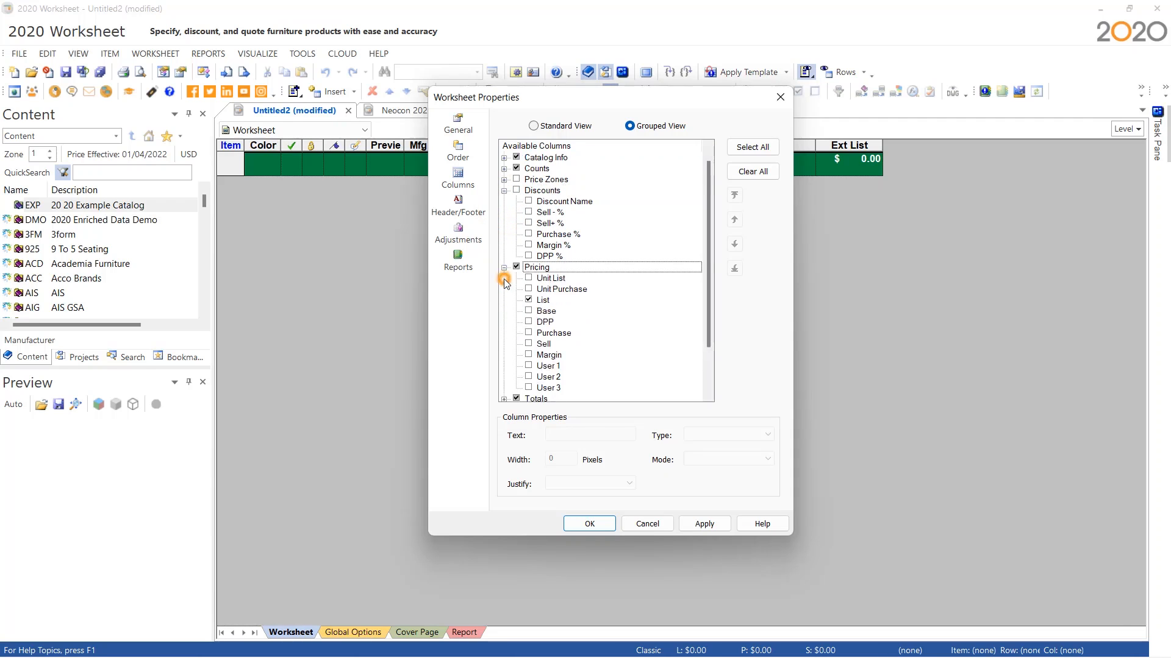
scroll(504, 279, down, 2)
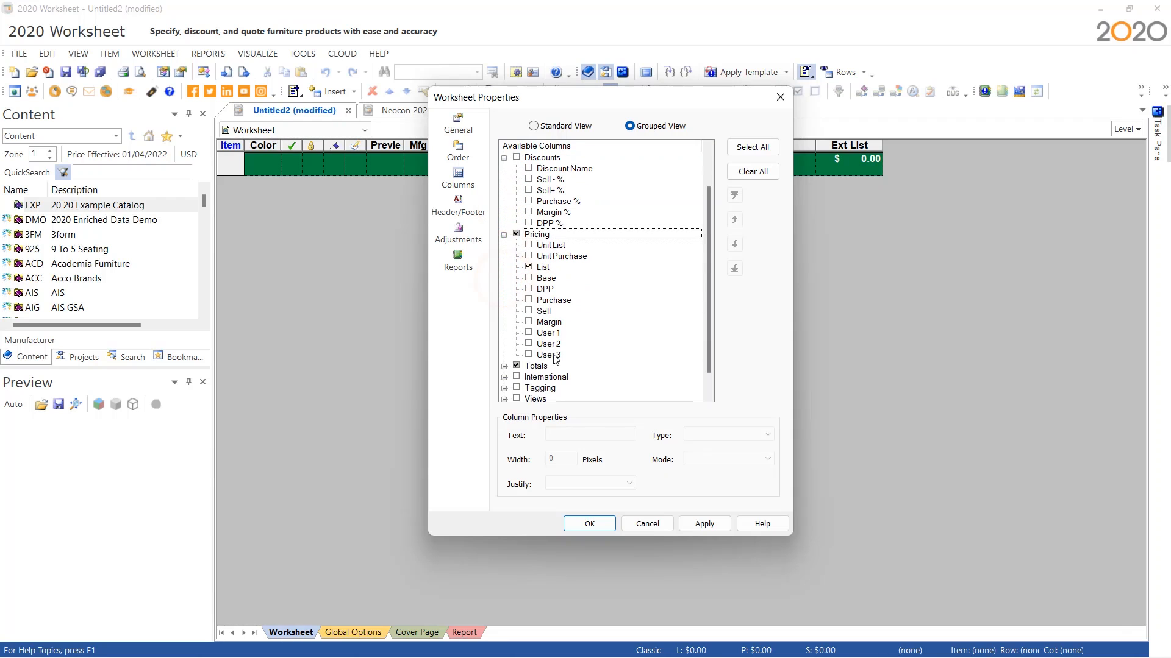
click(505, 367)
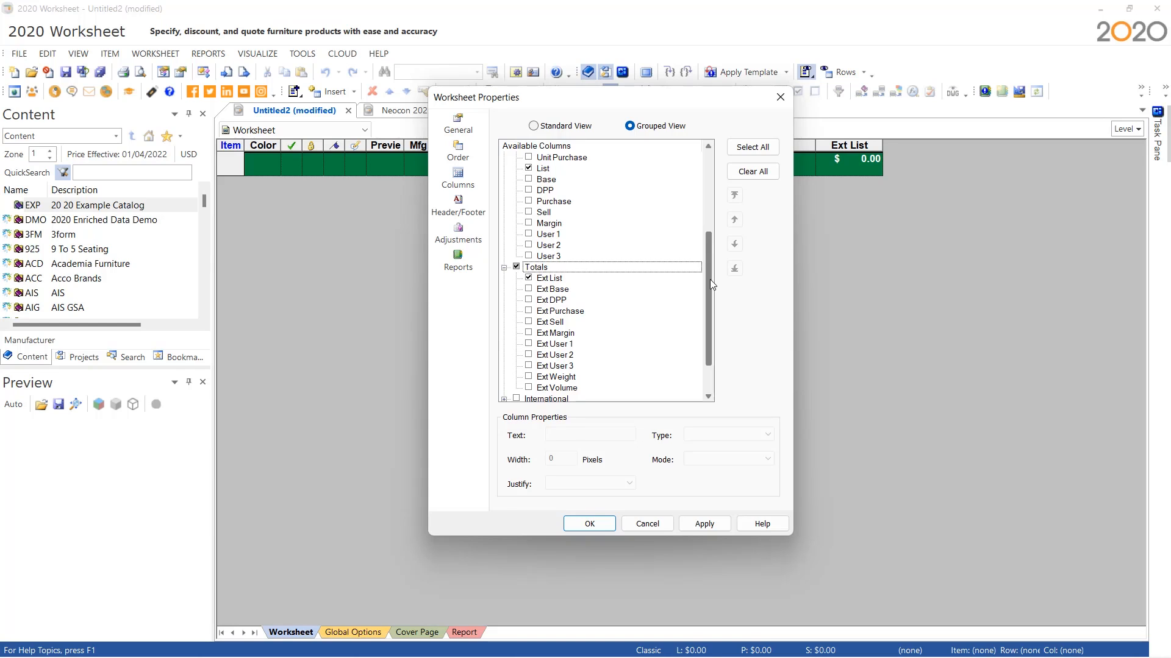
scroll(686, 243, up, 4)
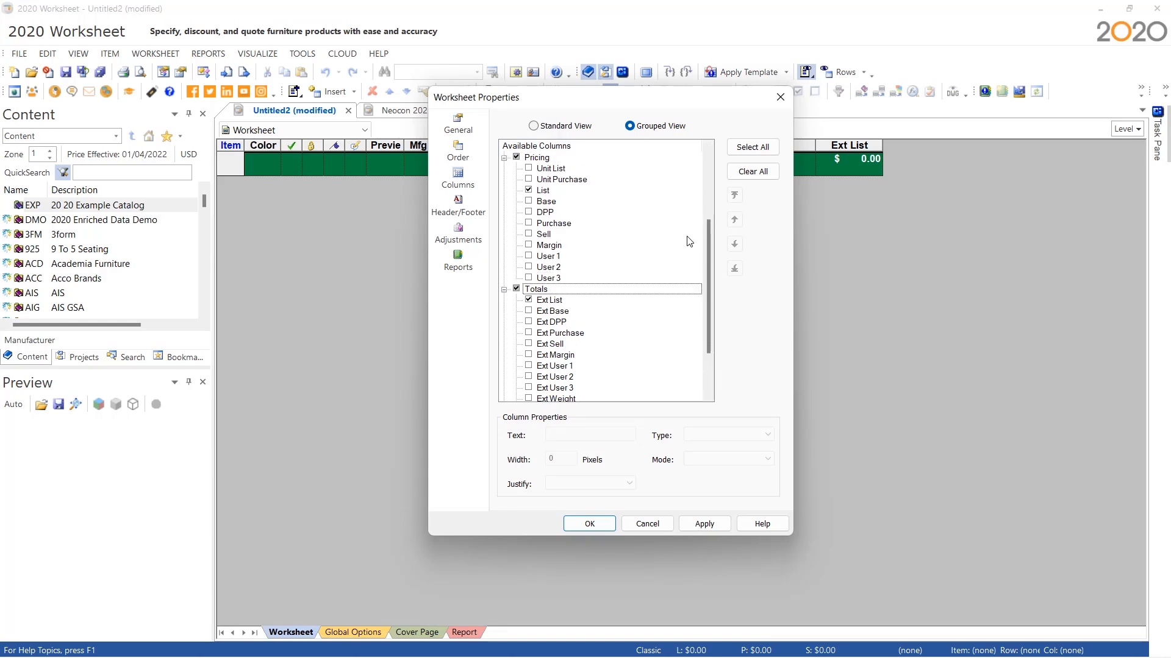
scroll(609, 202, up, 1)
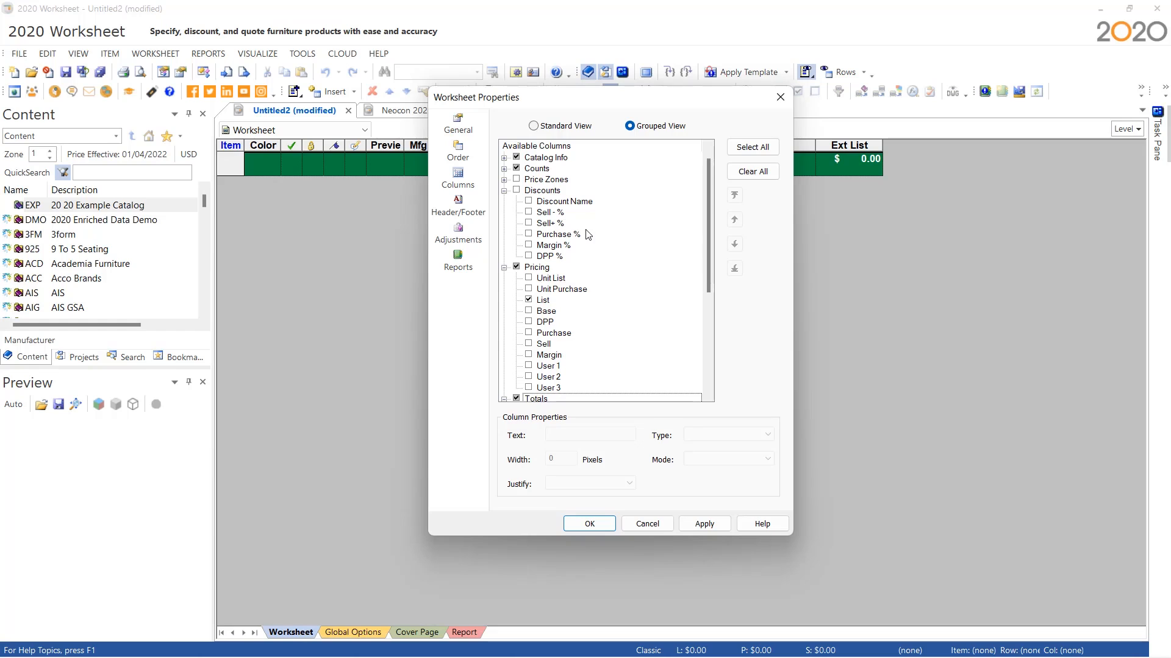
click(528, 213)
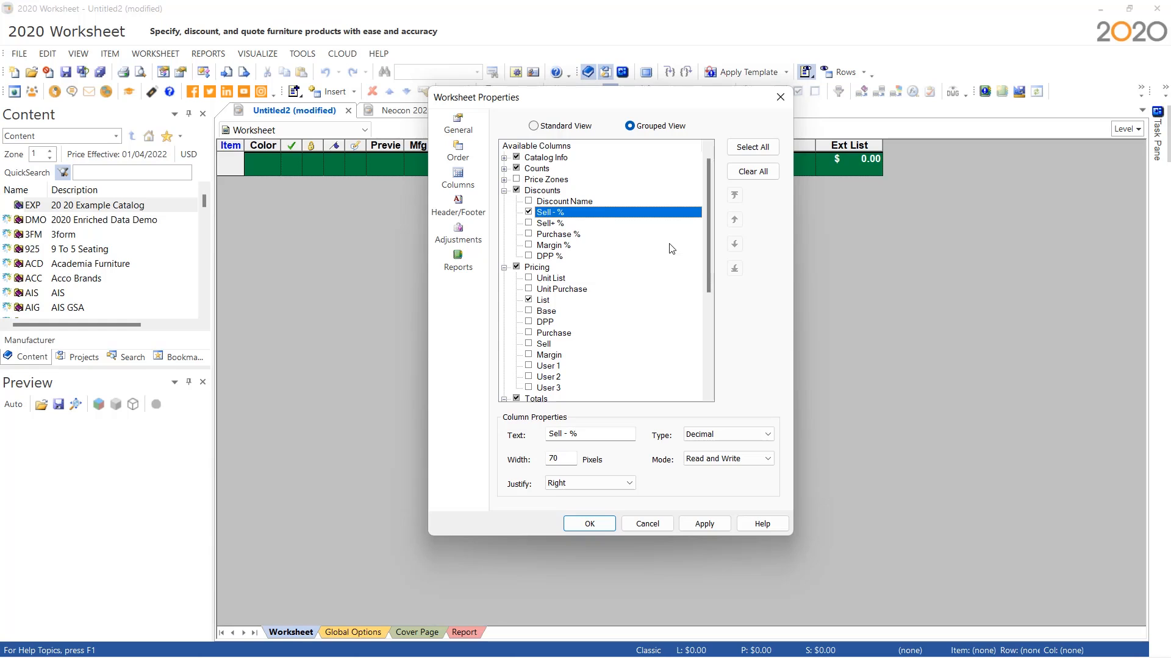
click(530, 224)
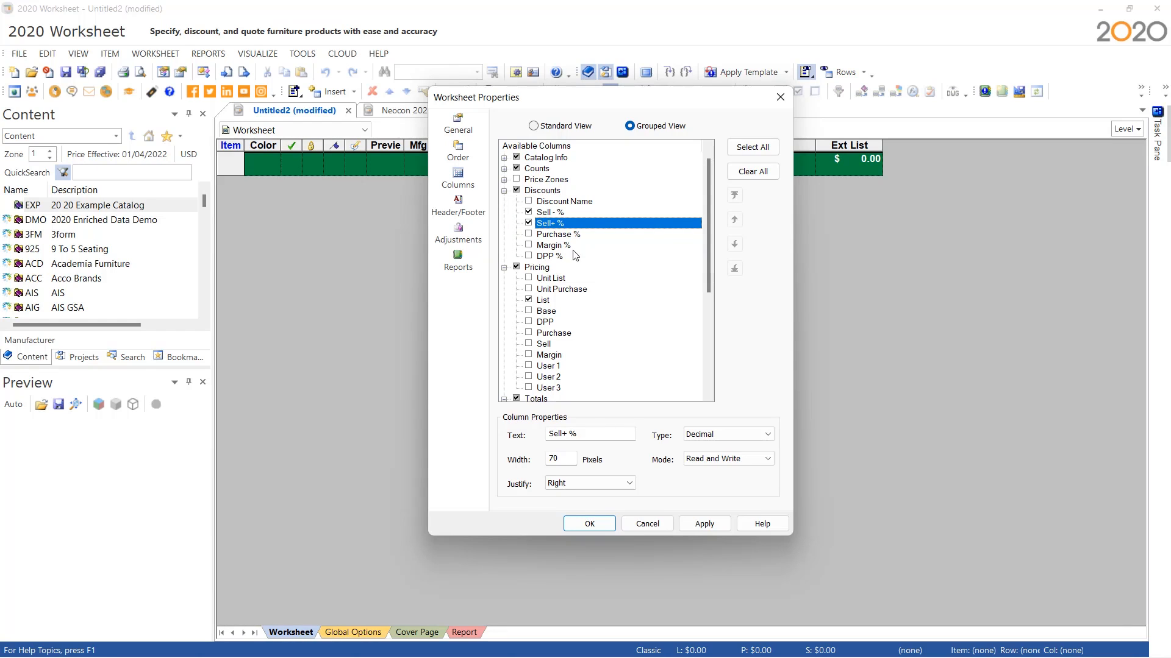
click(530, 245)
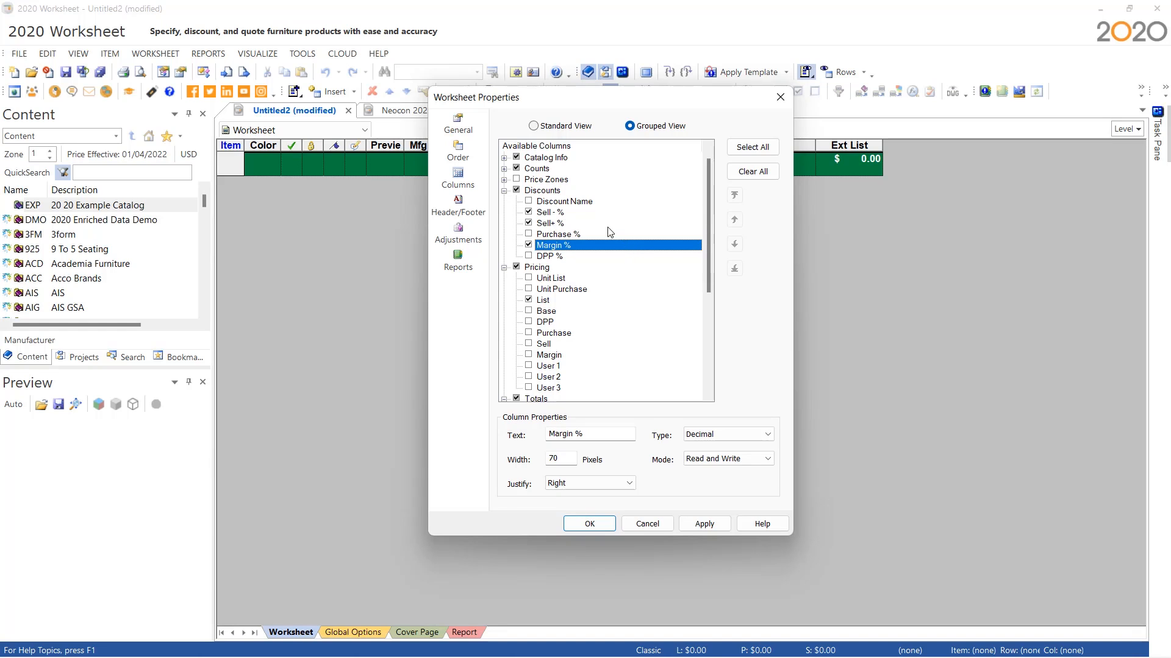
click(528, 234)
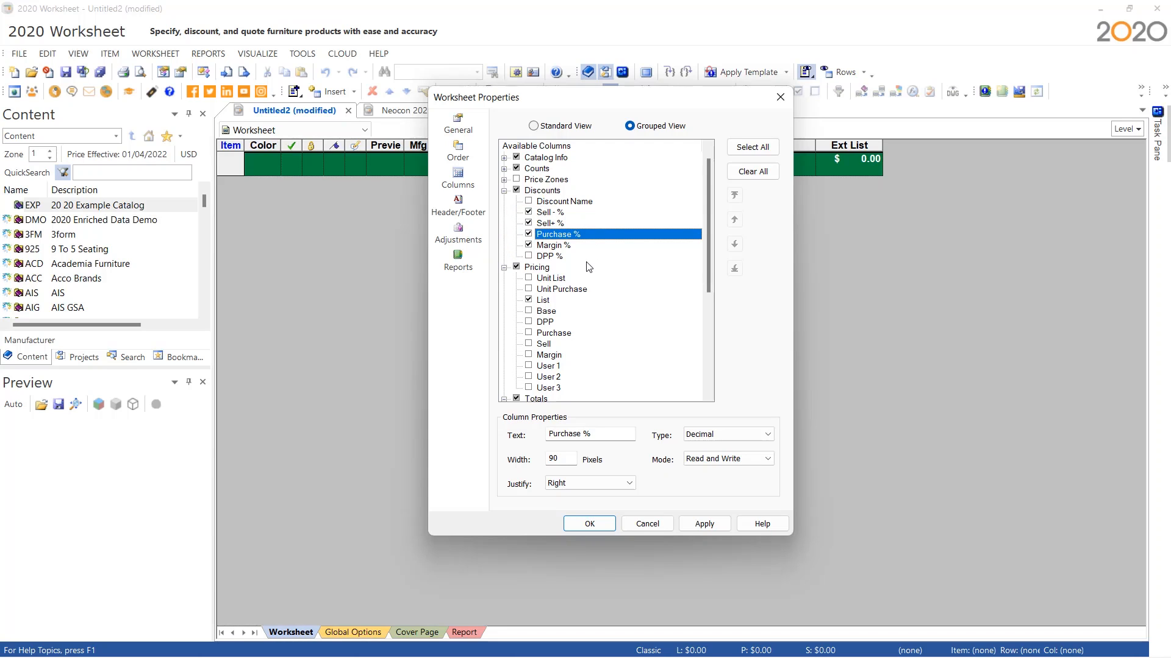
Enable the Purchase, Sell and Margin pricing columns for the Untitled2 worksheet.
scroll(635, 255, down, 3)
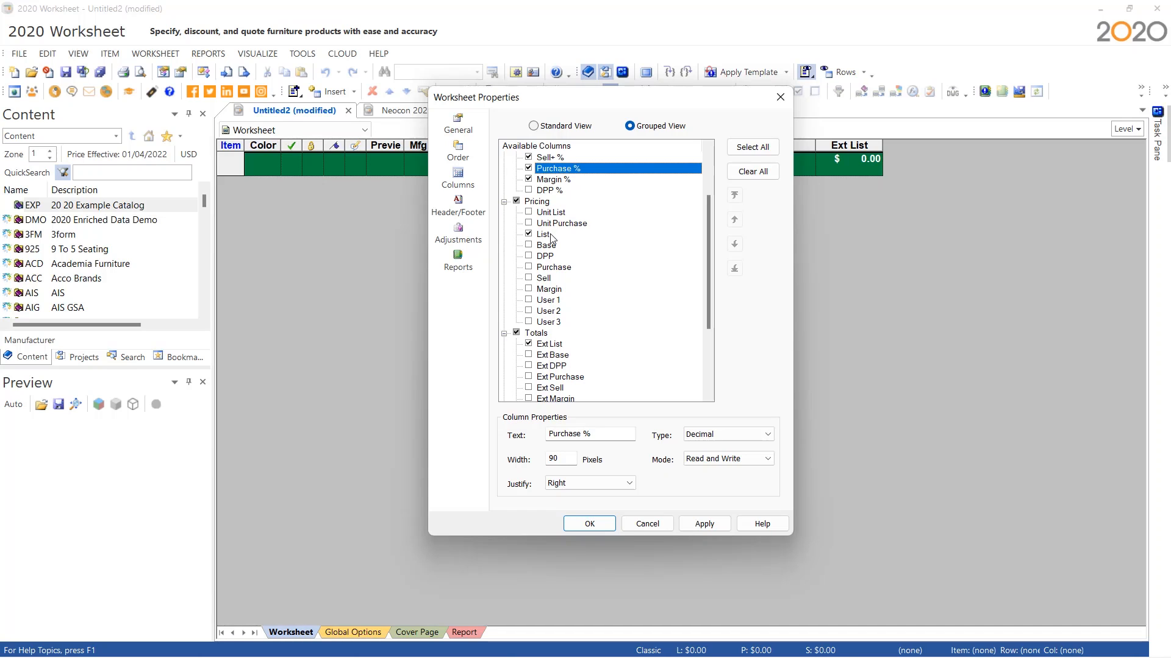
click(529, 268)
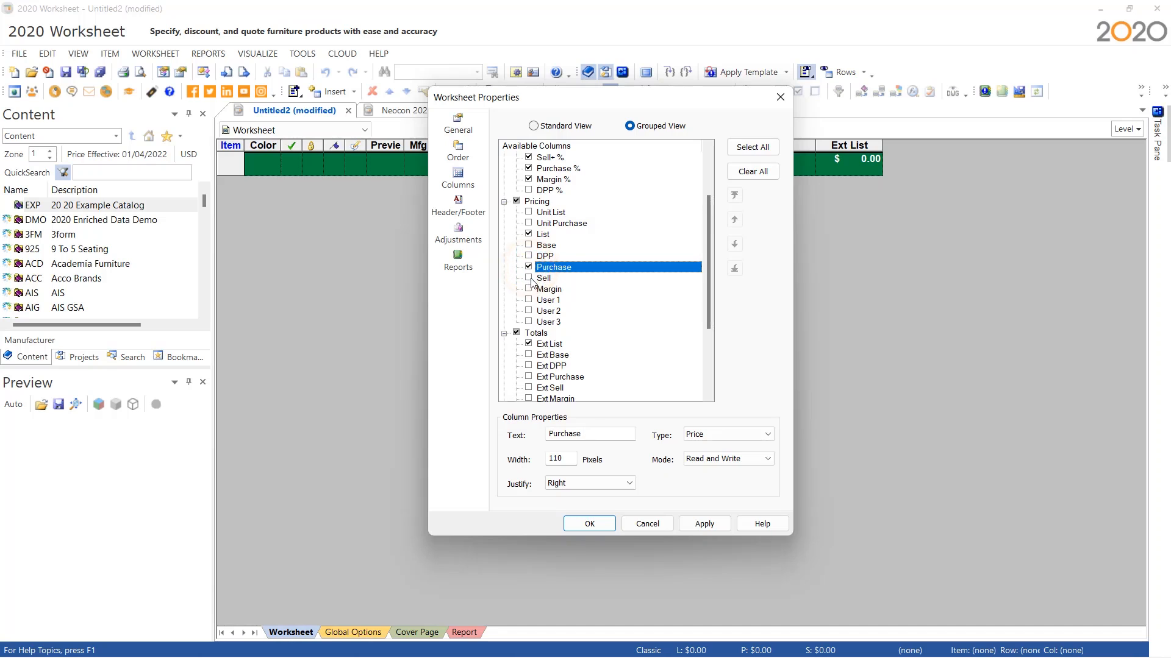
click(530, 278)
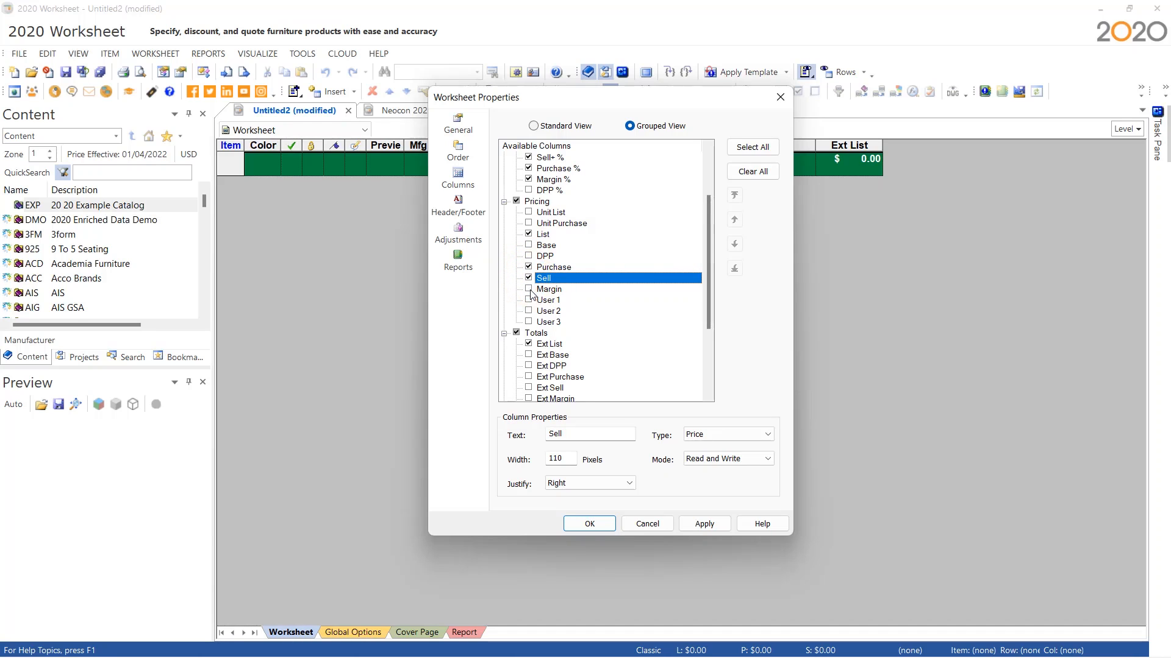
click(529, 289)
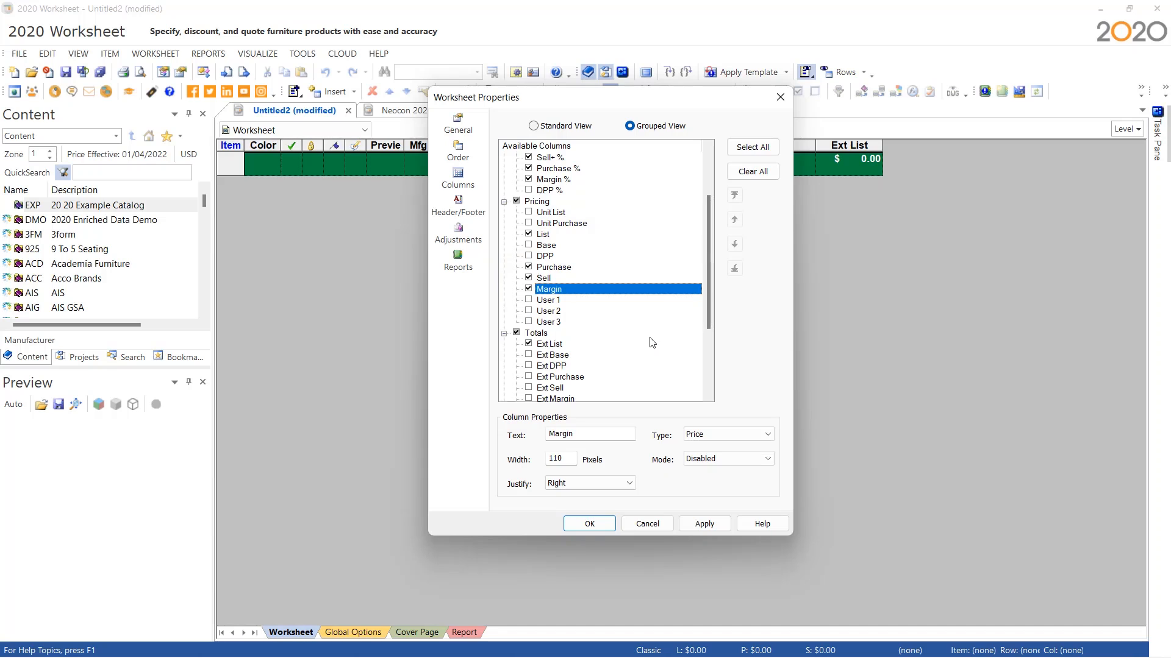
Enable the Ext Sell totals column and apply the column selection to the Untitled2 worksheet.
scroll(652, 343, down, 3)
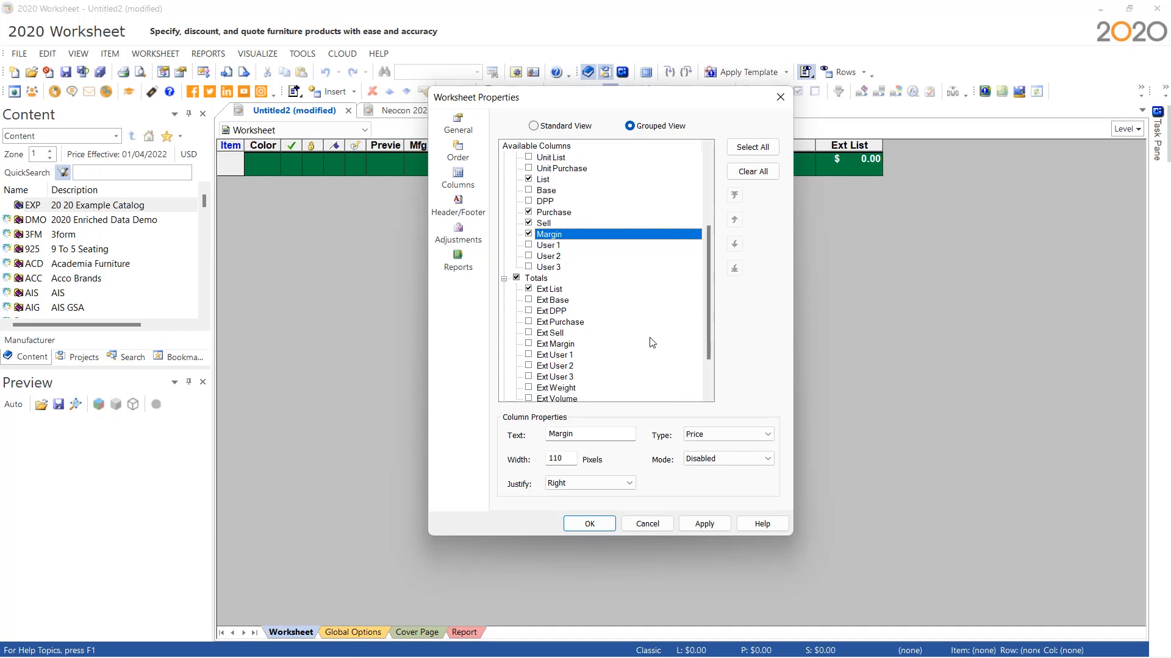
scroll(652, 342, down, 1)
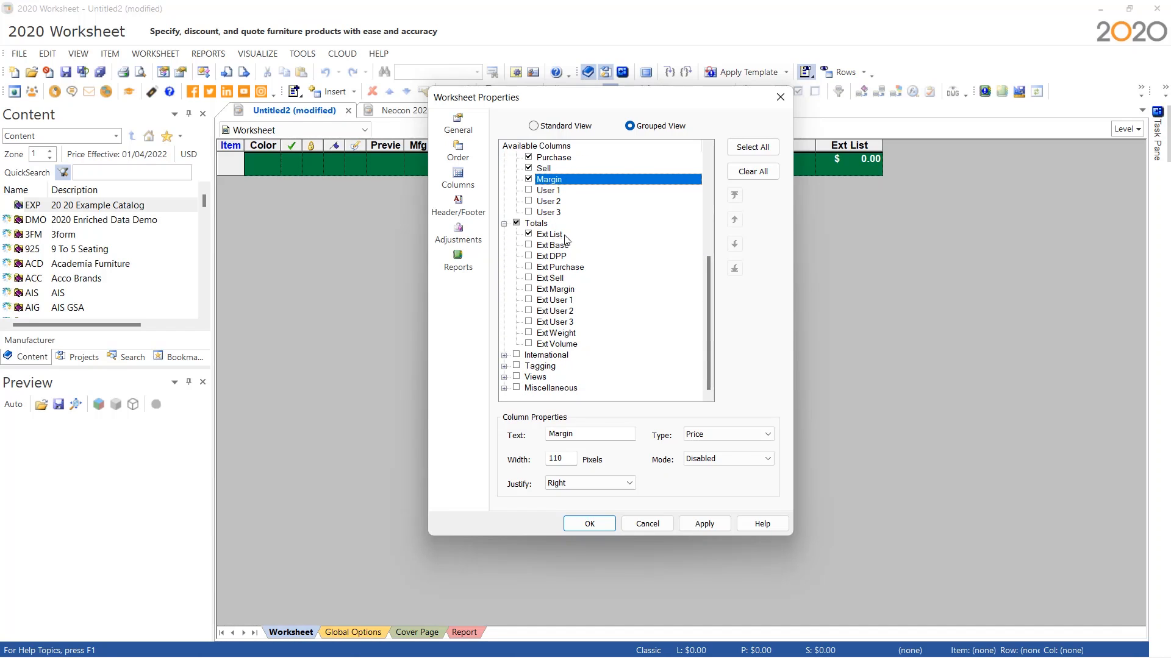
click(528, 280)
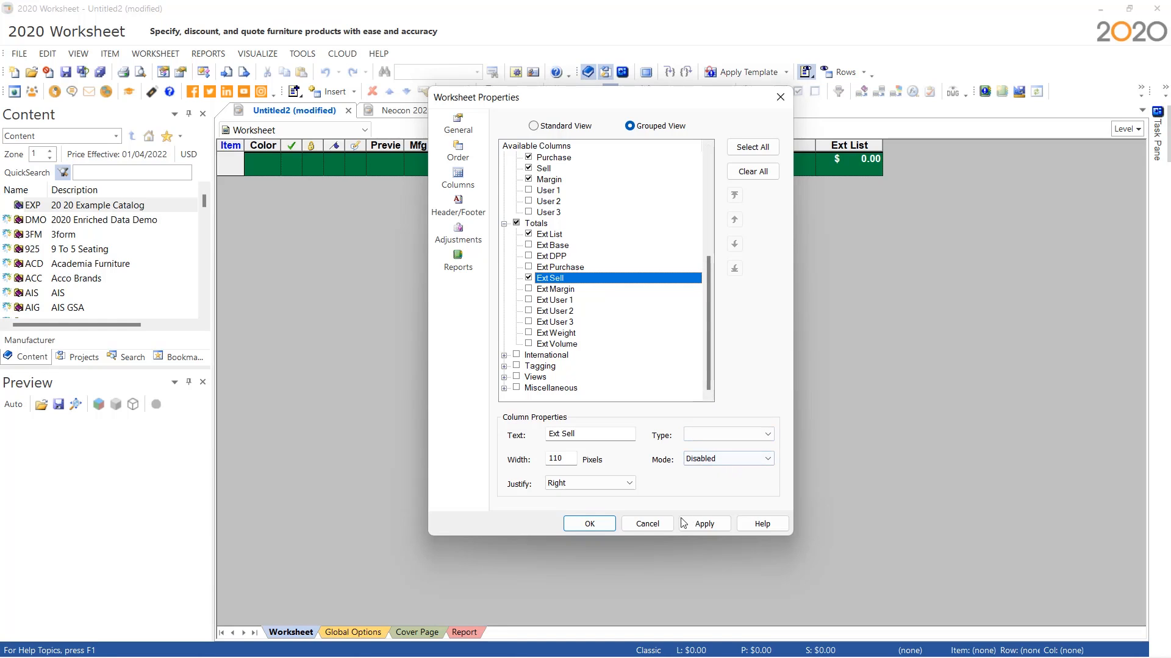
click(589, 524)
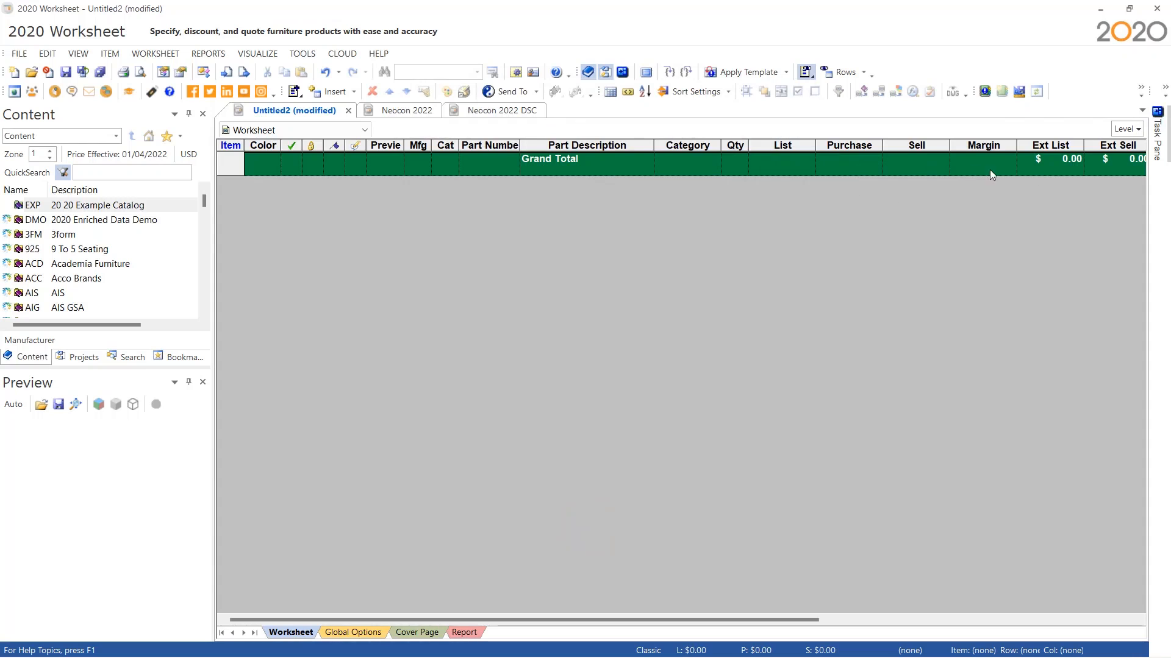
drag(734, 616, 710, 612)
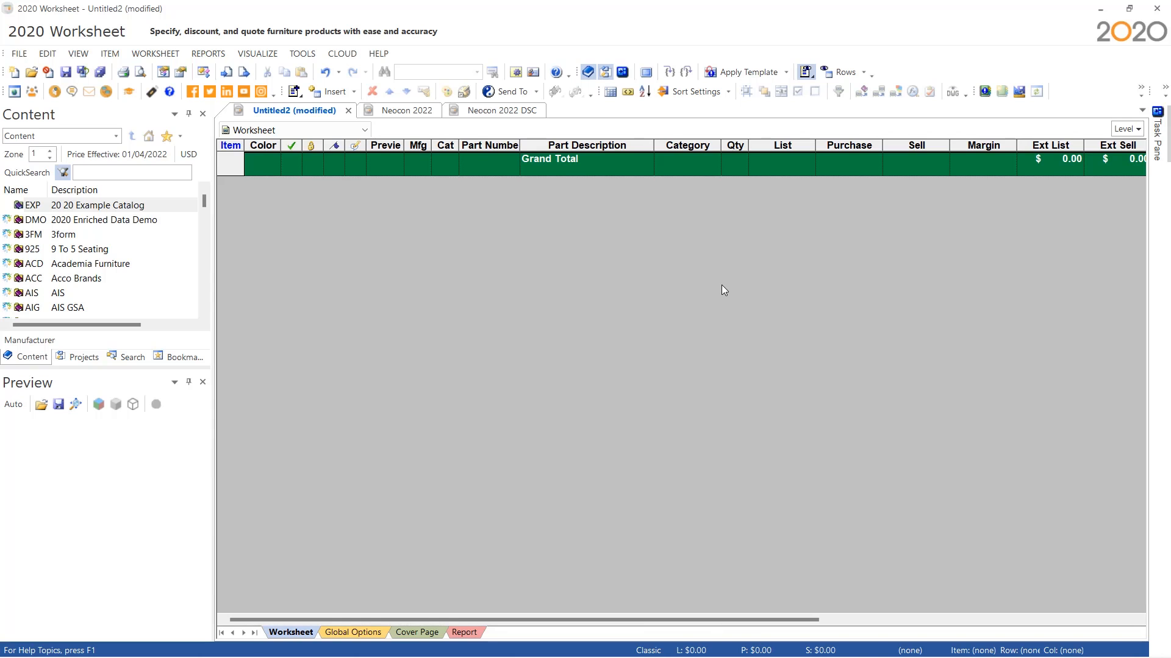
Add the Generic tagging column to the Neocon 2022 worksheet and examine the generic codes of items 7 and 8.
click(380, 111)
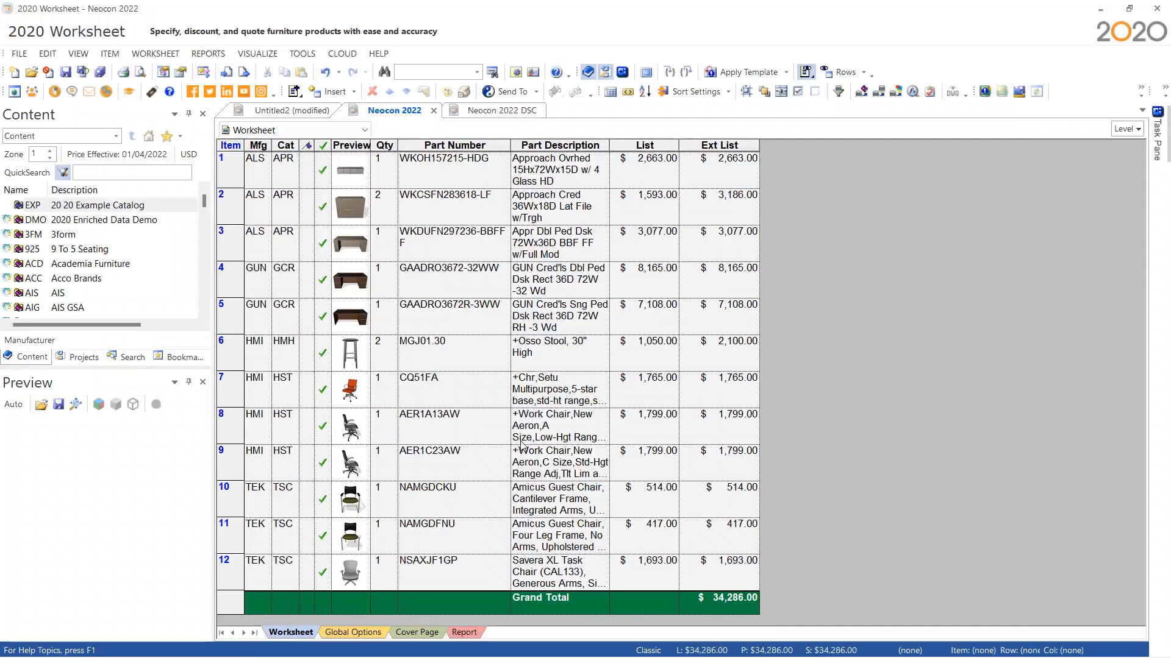
click(609, 93)
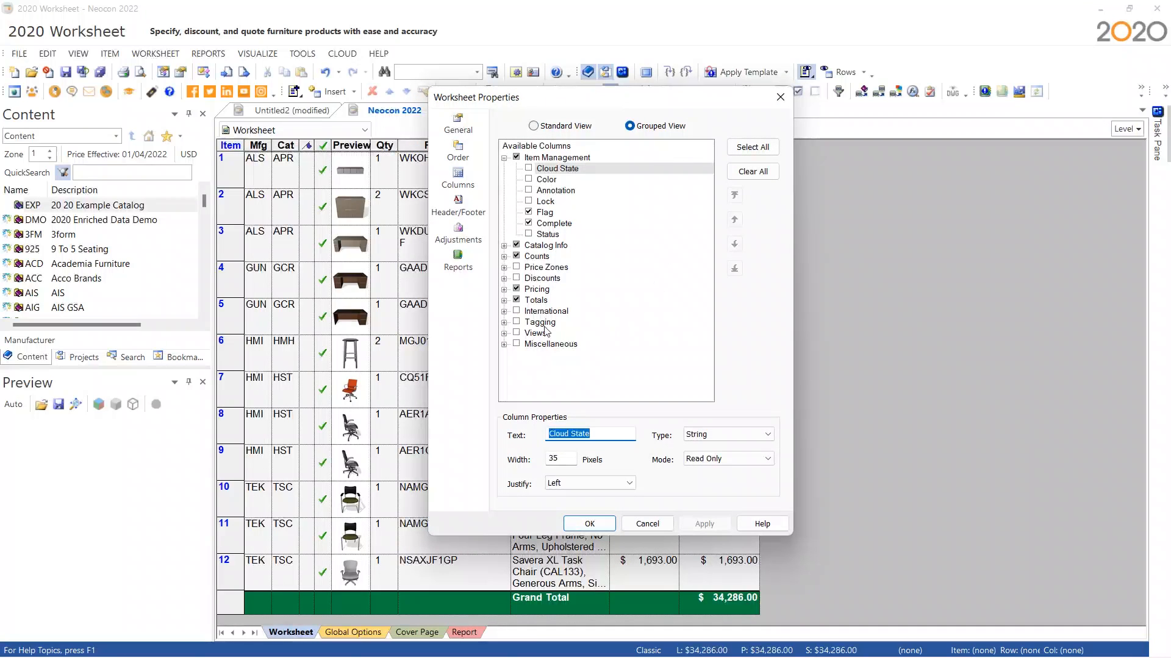
click(504, 323)
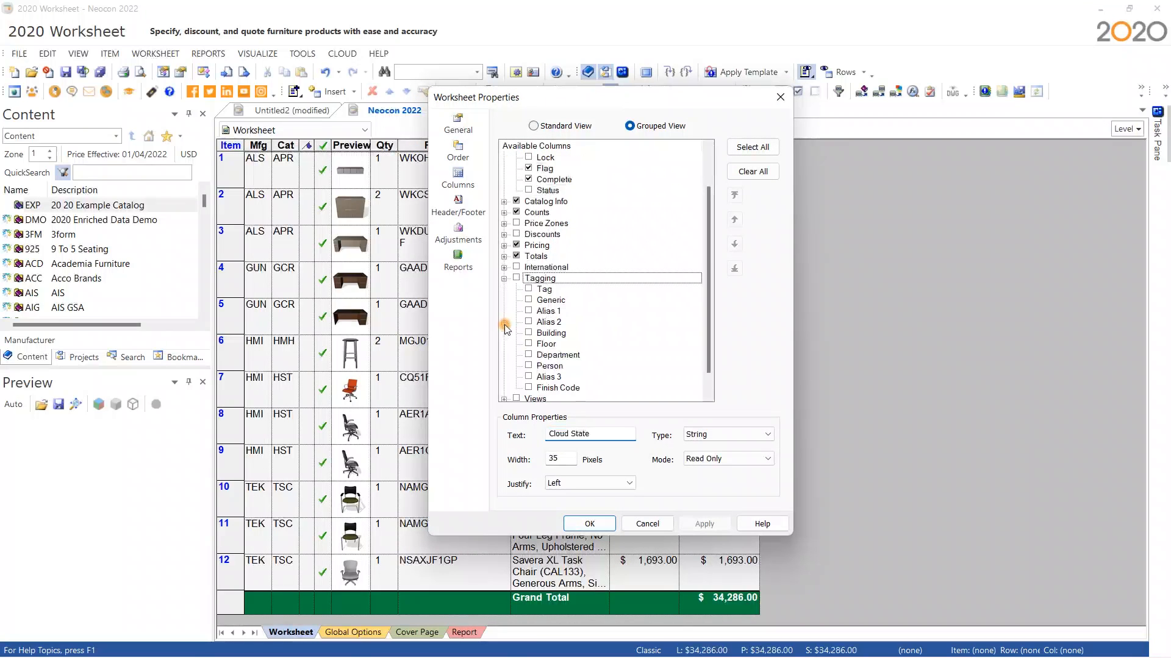
click(529, 301)
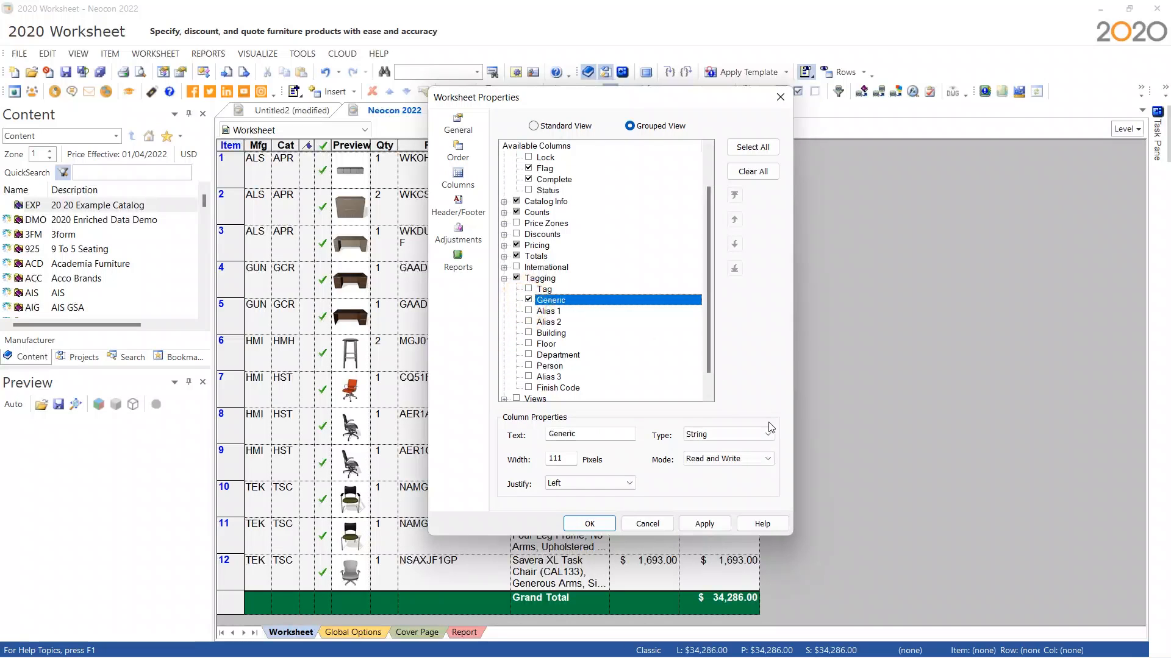
click(590, 524)
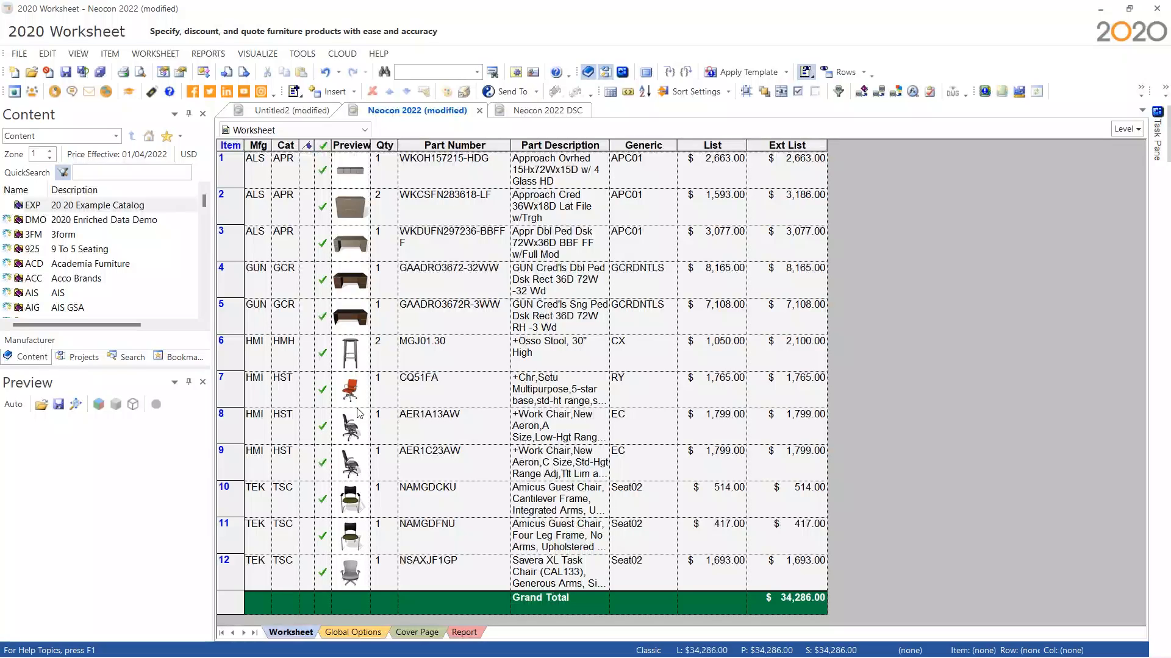
click(232, 390)
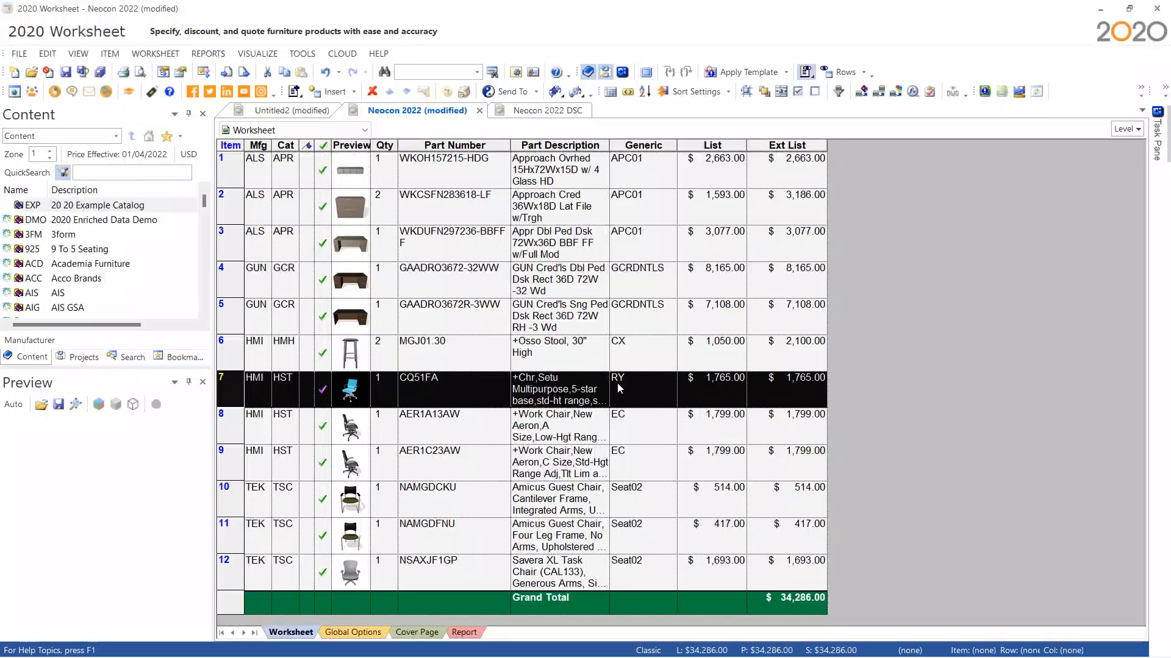
click(232, 424)
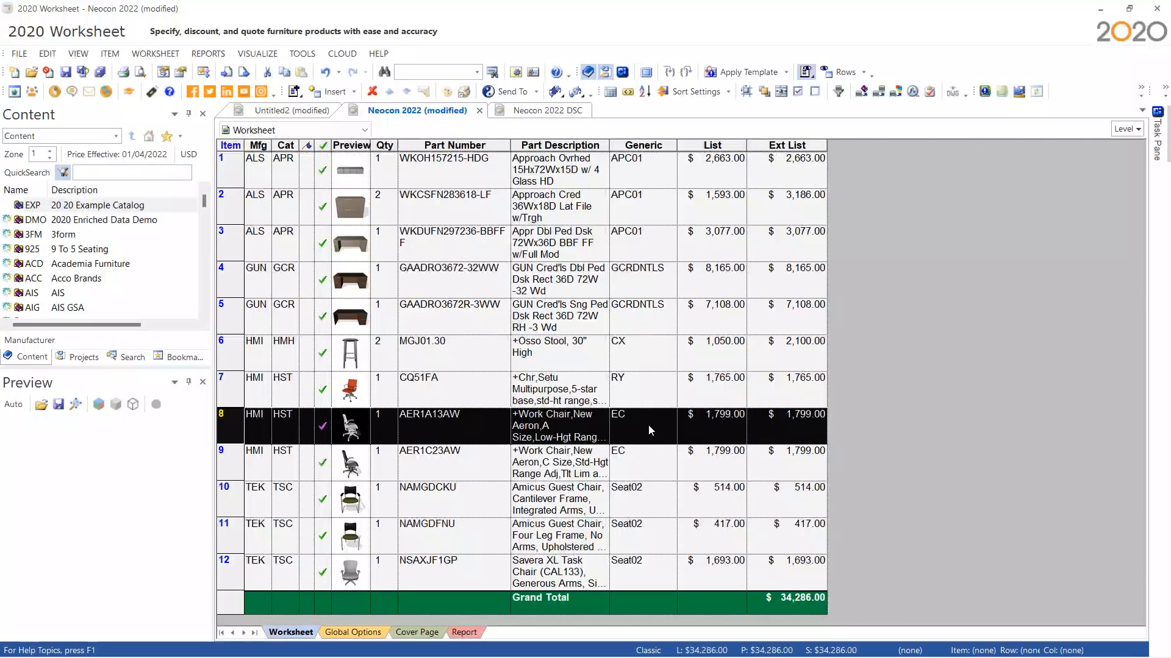
Enable the Sell - %, Sell+ %, Purchase % and Margin % discount columns in the Neocon 2022 worksheet's properties.
click(609, 92)
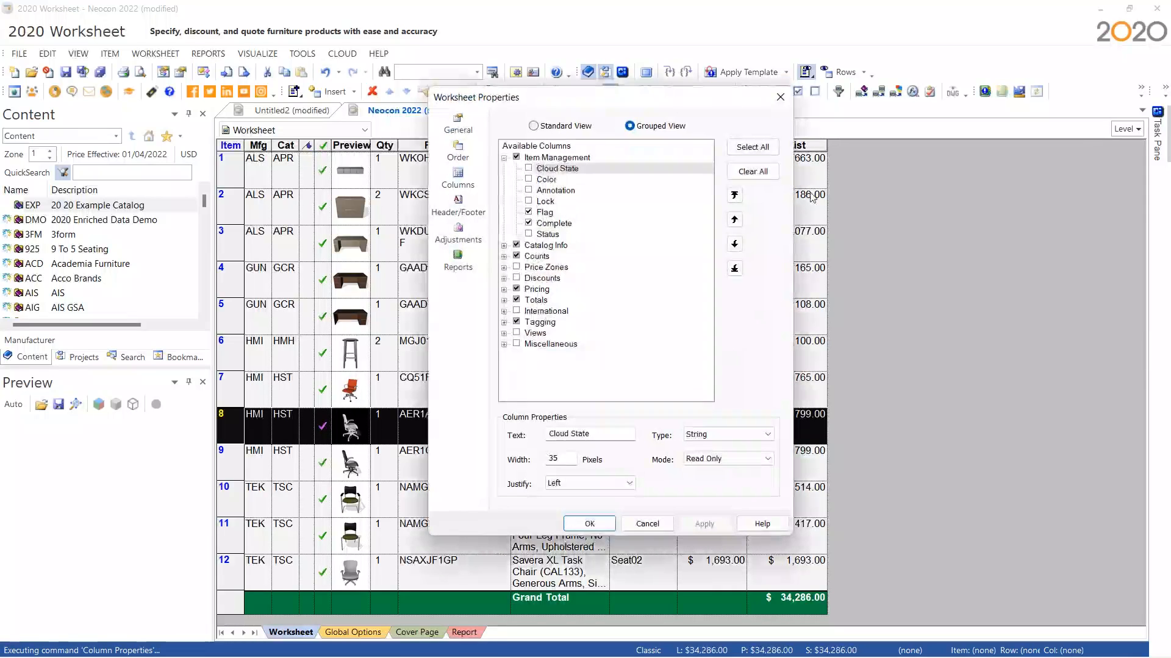
click(505, 279)
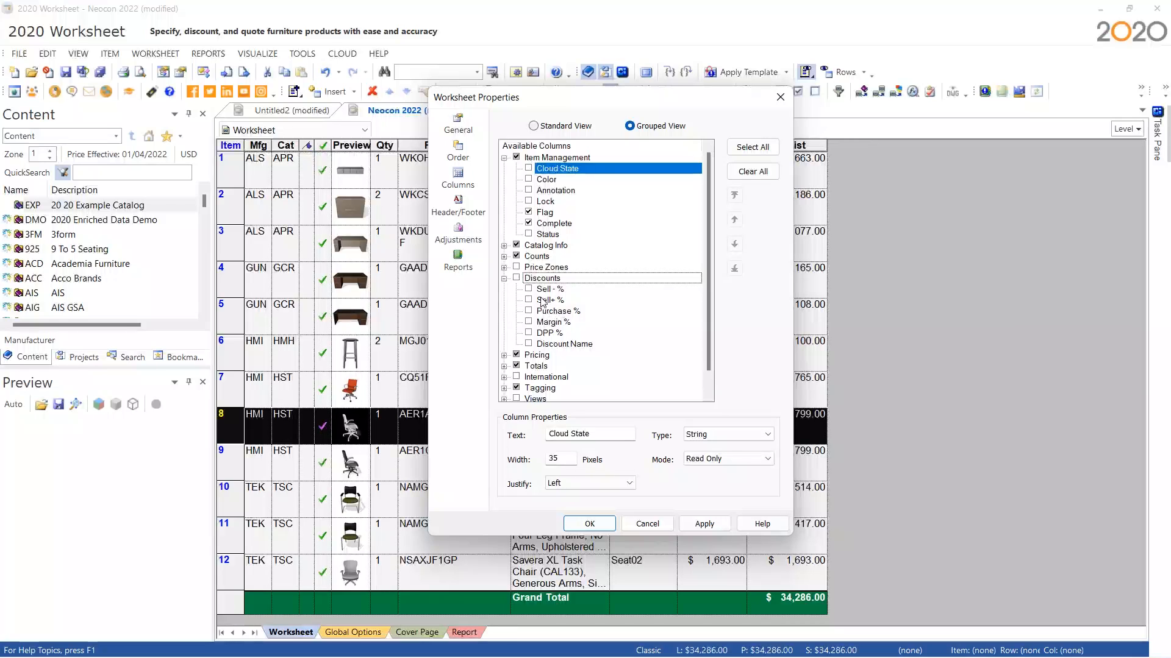
click(529, 289)
click(529, 300)
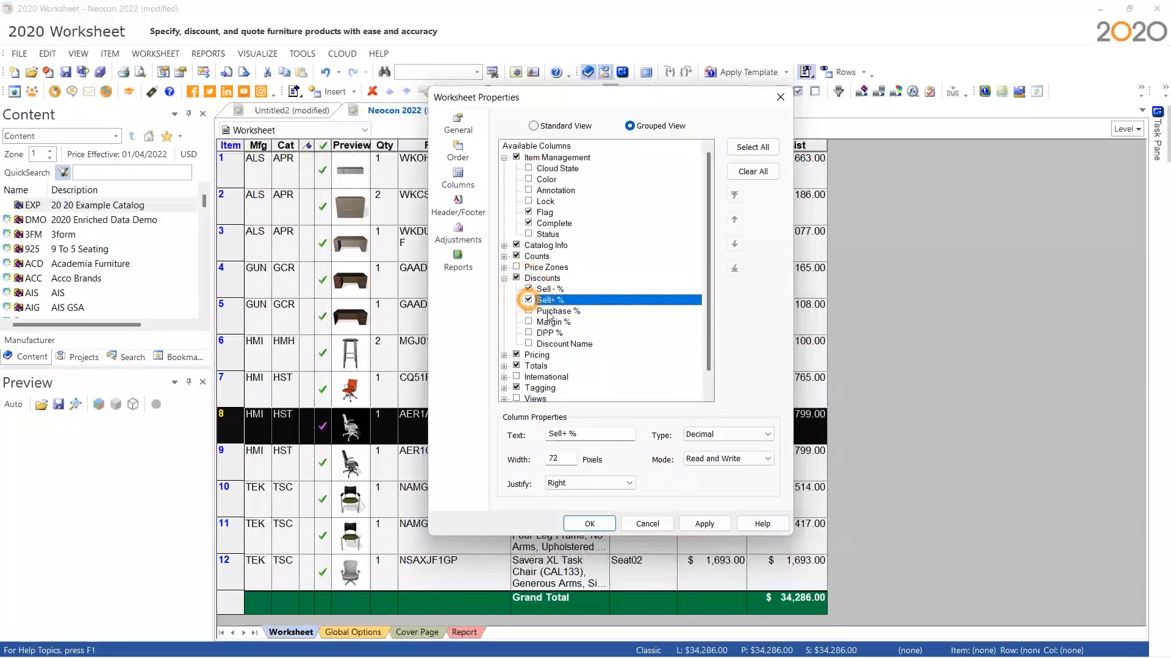
click(529, 312)
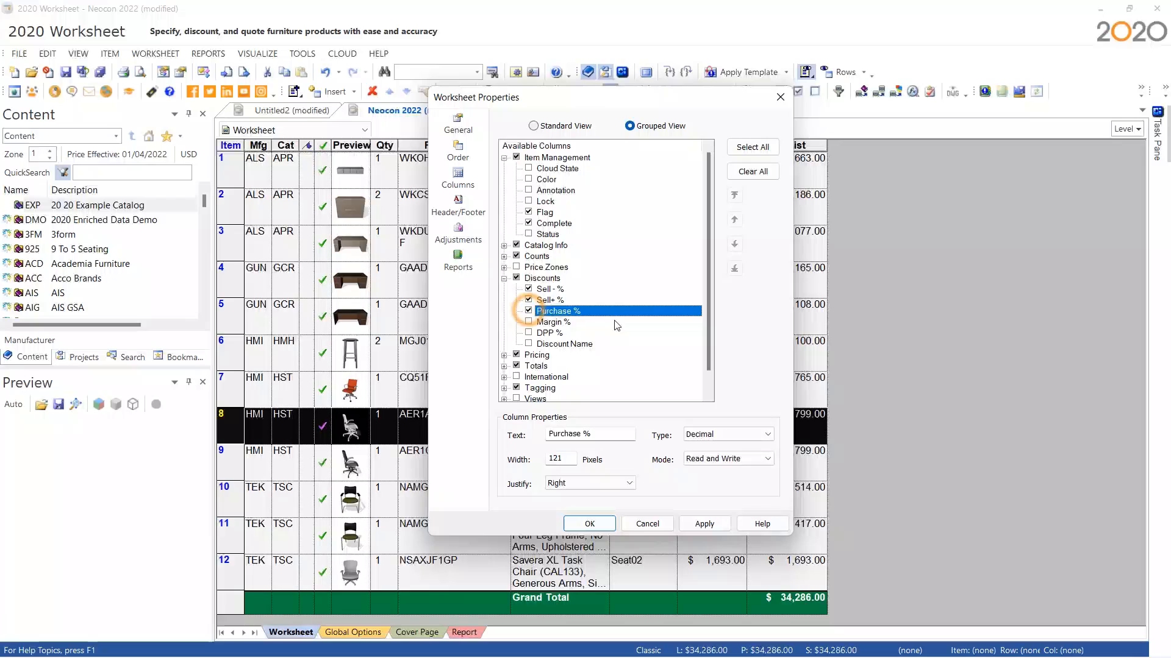
click(530, 323)
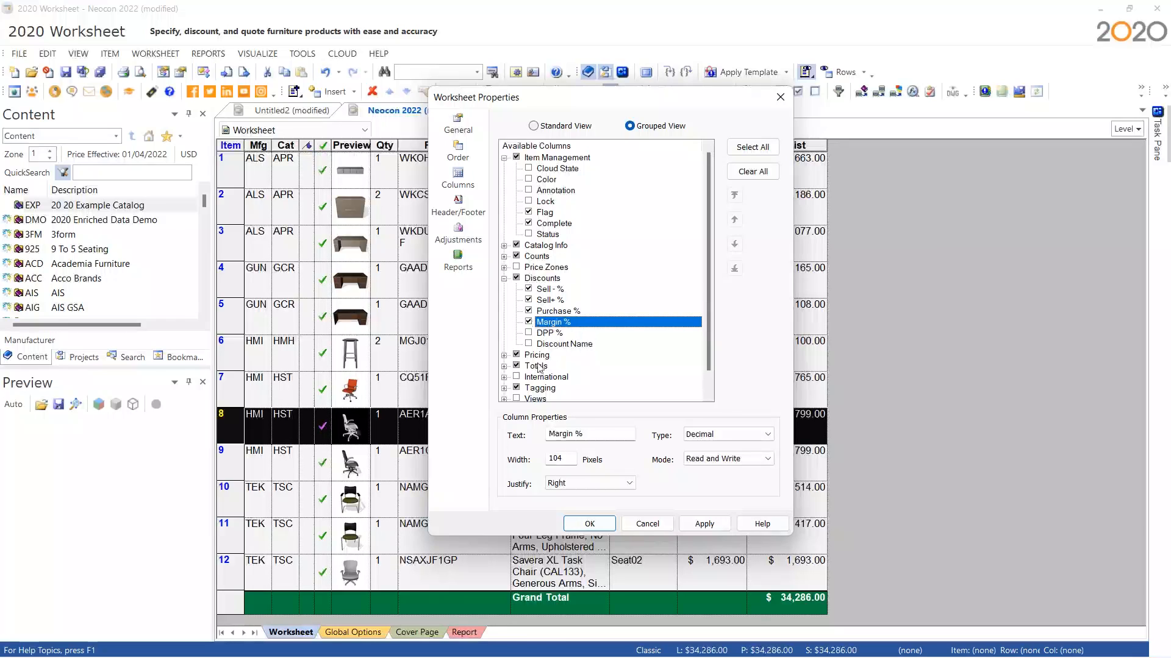
Enable the Margin, Purchase and Sell pricing columns for the Neocon 2022 worksheet.
click(504, 355)
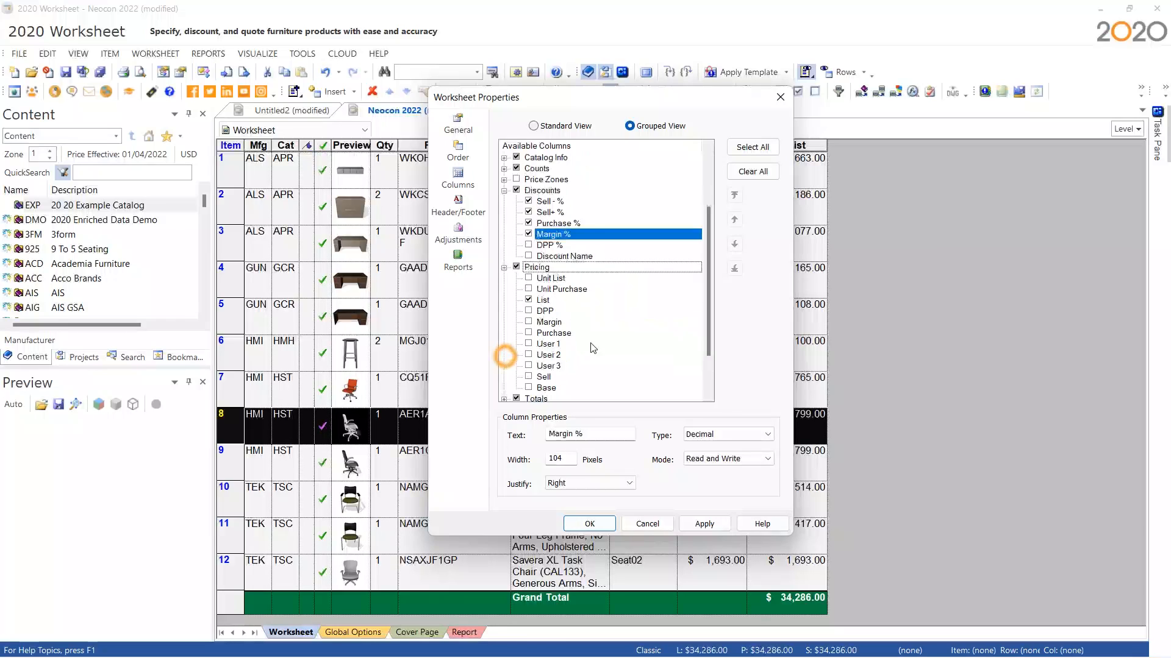
click(530, 323)
click(528, 333)
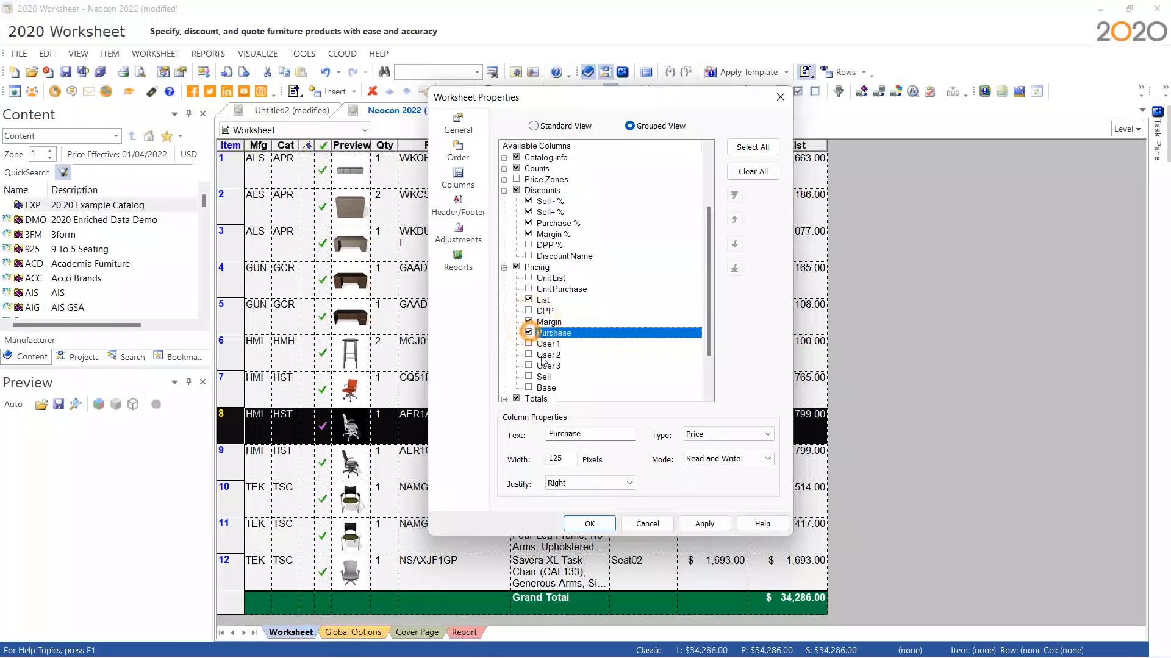
click(529, 376)
Enable the Ext Sell totals column for the Neocon 2022 worksheet and apply the column selection.
scroll(571, 364, down, 2)
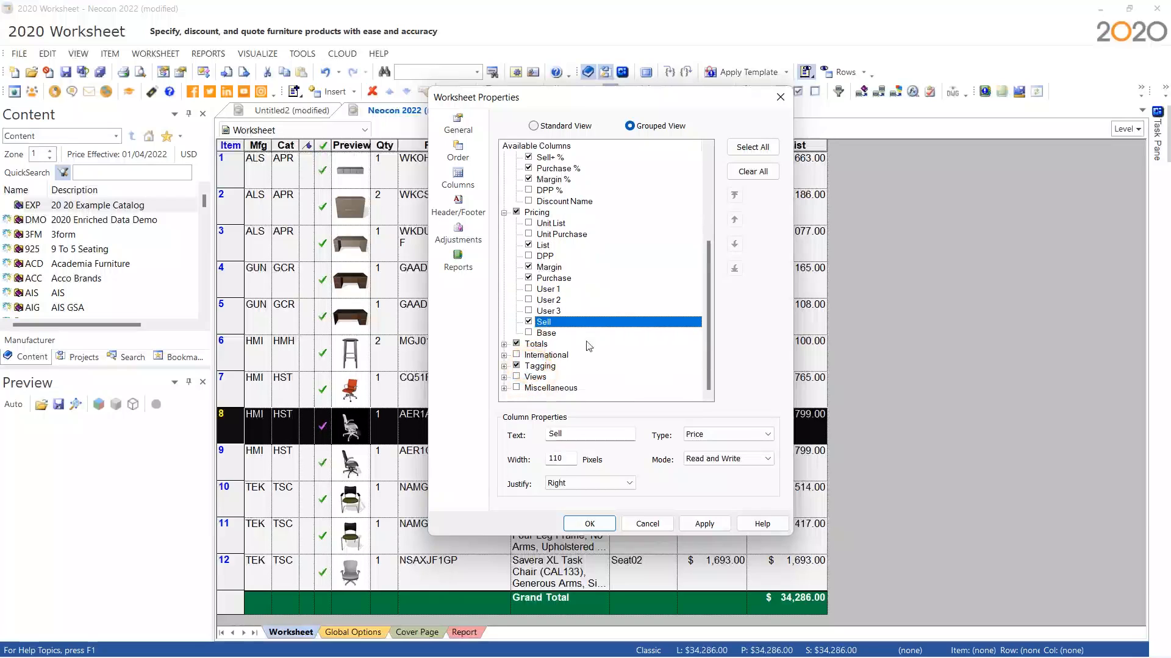
click(503, 344)
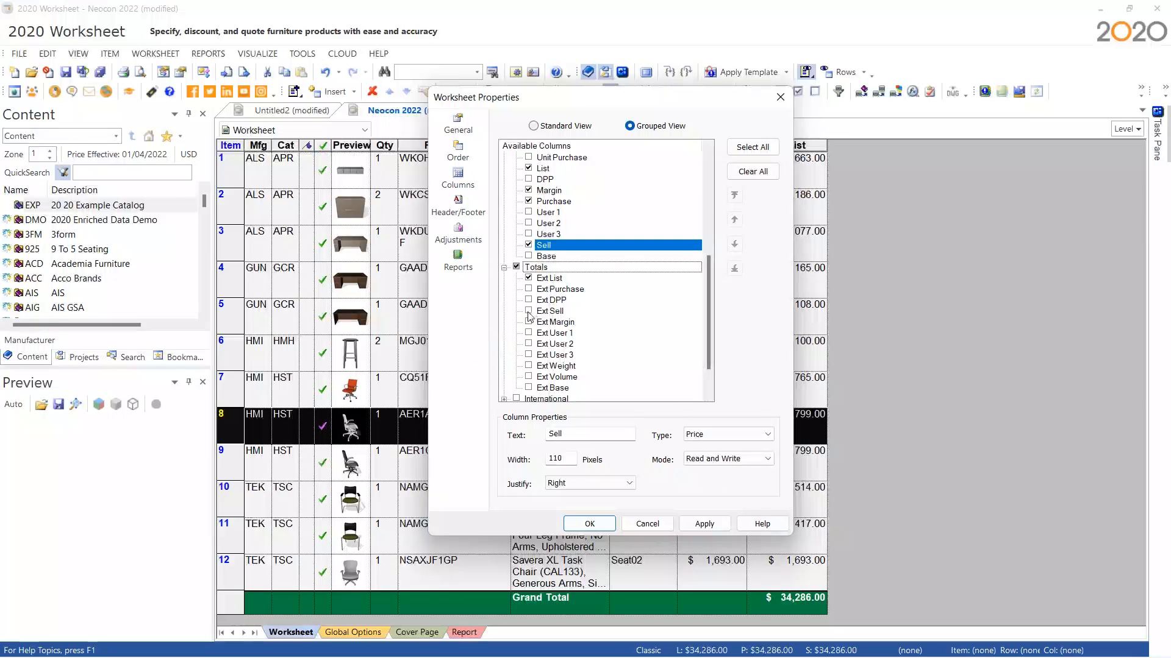
click(529, 312)
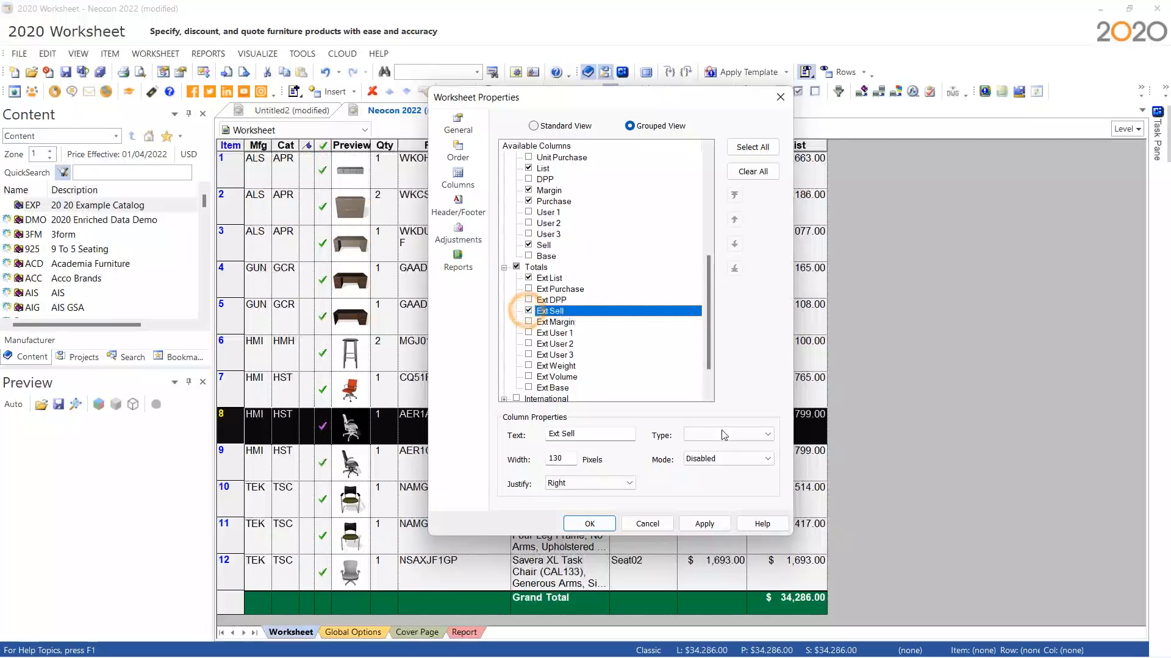
click(589, 523)
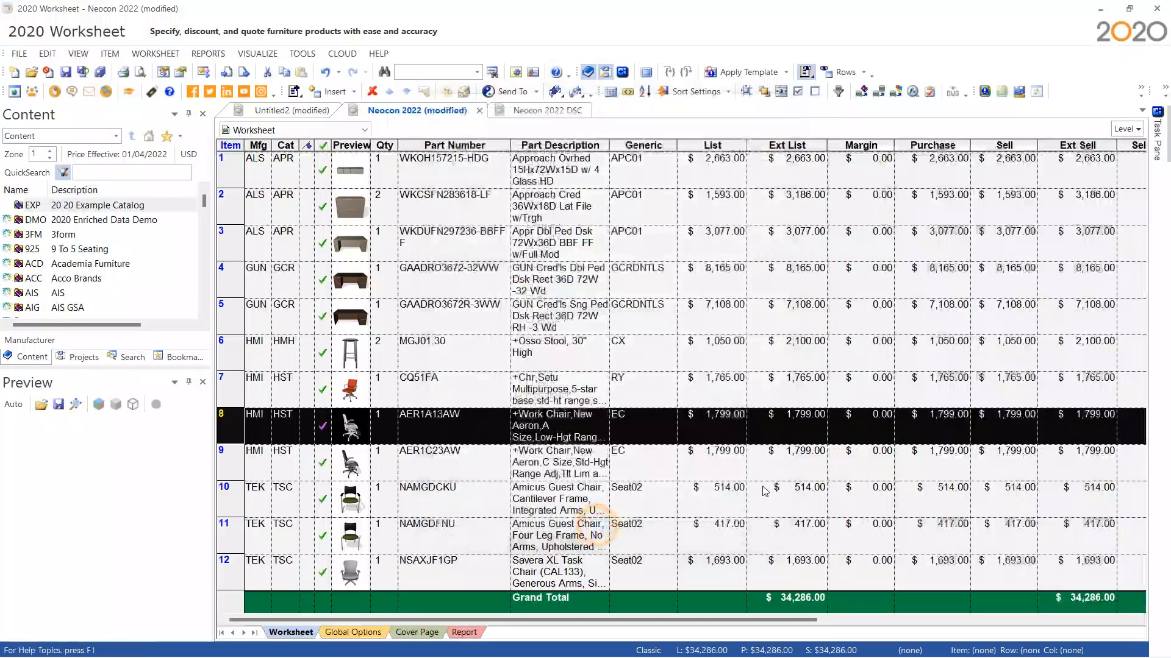
drag(745, 620, 1064, 622)
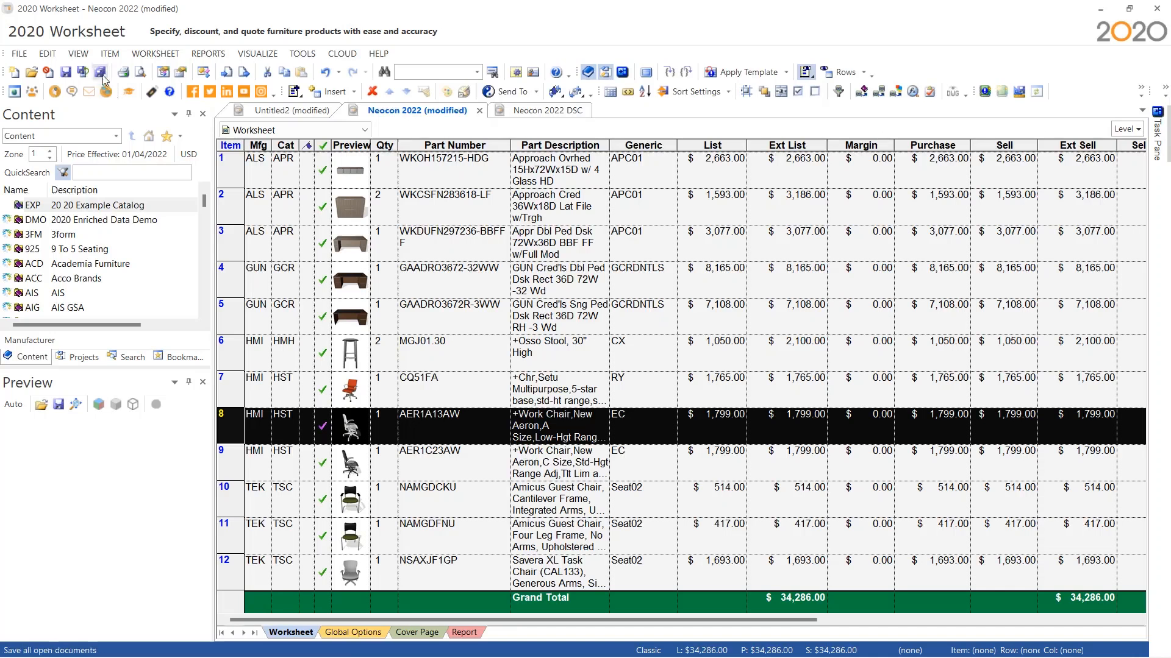
click(78, 53)
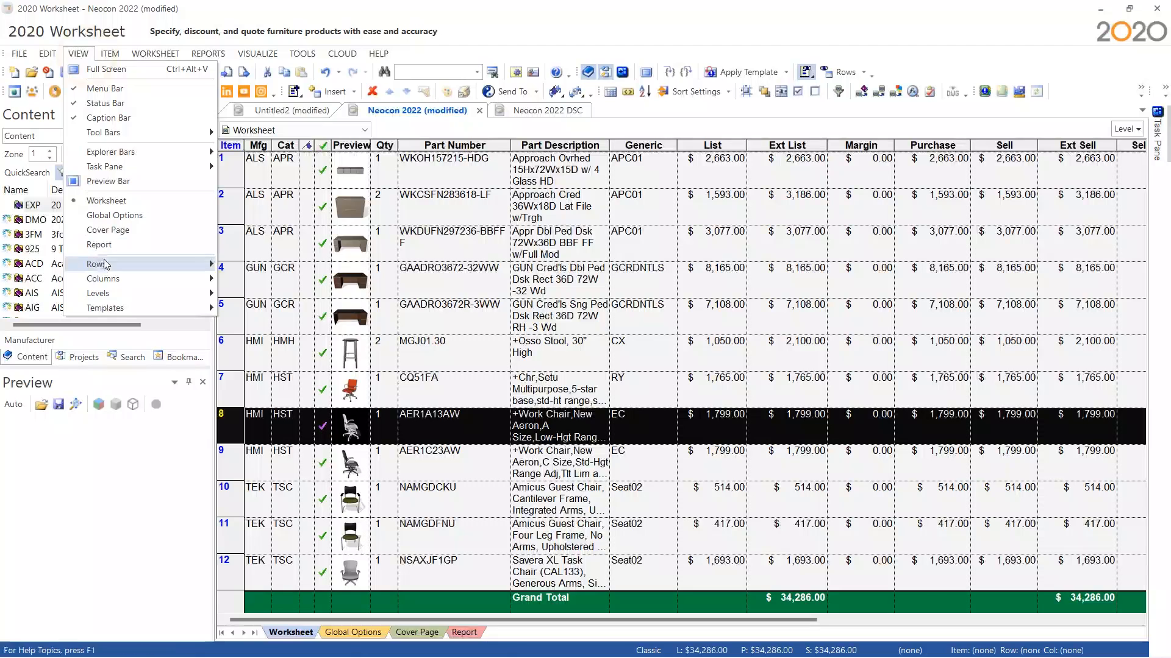
mouse_move(100, 264)
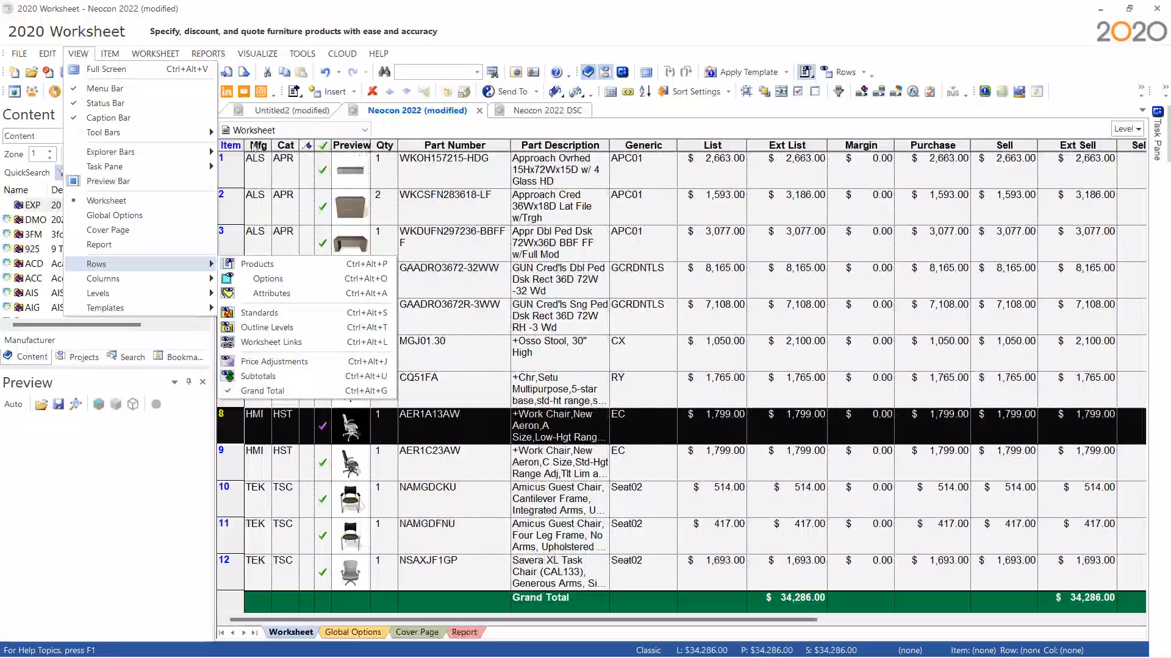
mouse_move(105, 308)
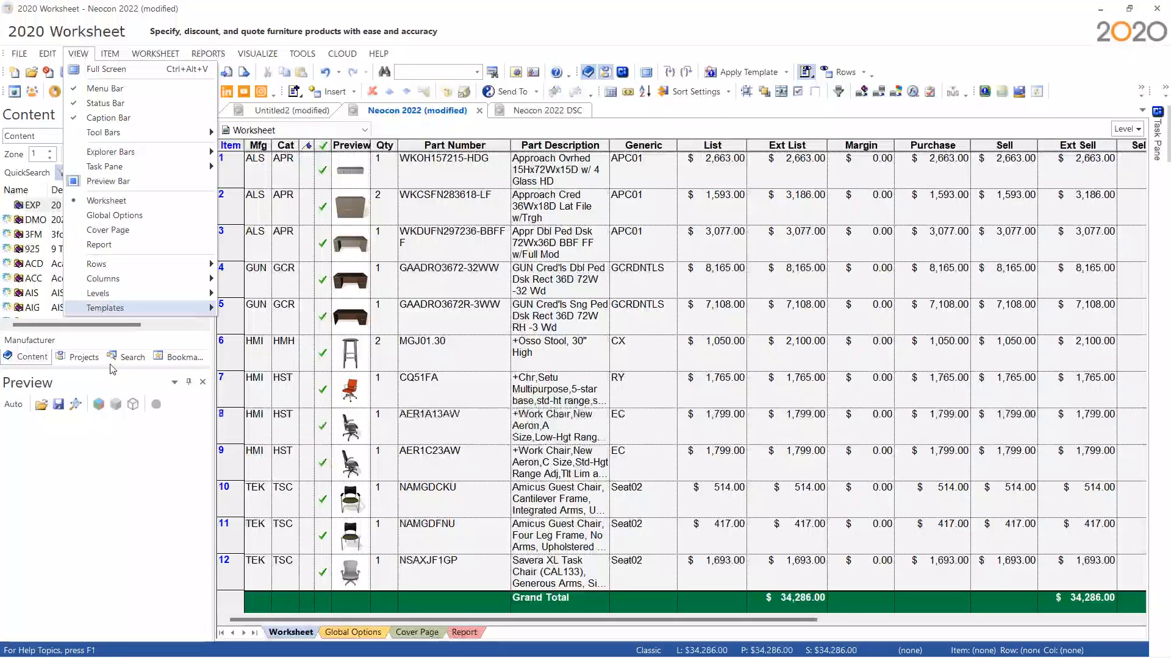
click(34, 119)
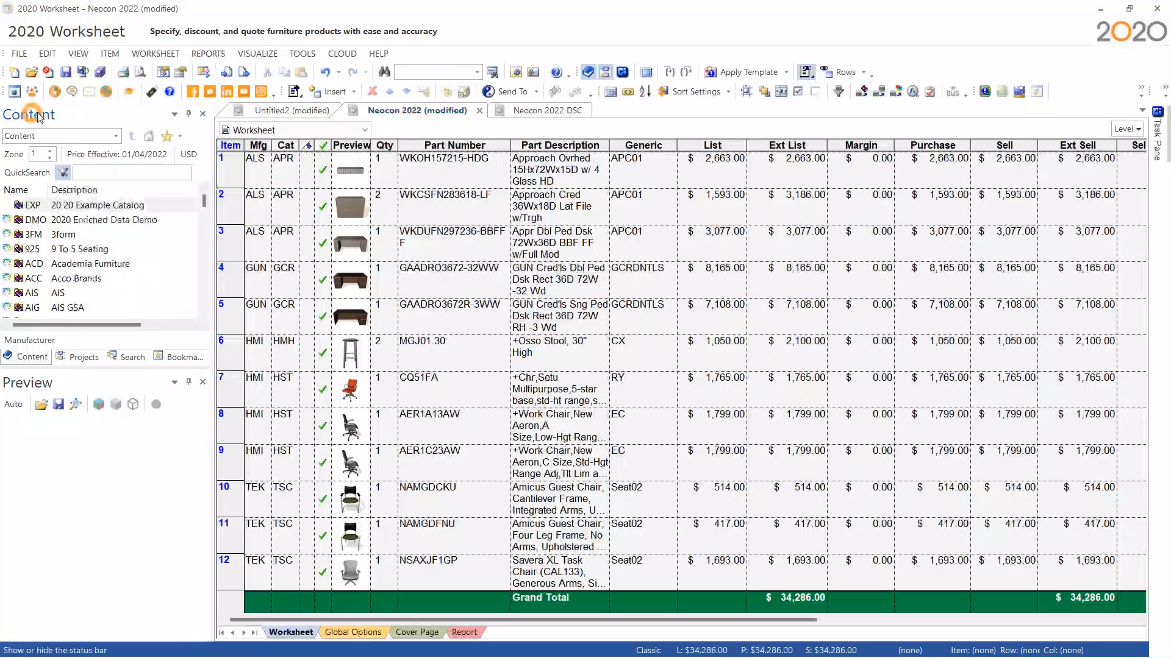
Auto-hide the Content and Preview panes and narrow the Part Number and Sell - % columns so every worksheet column fits.
click(190, 115)
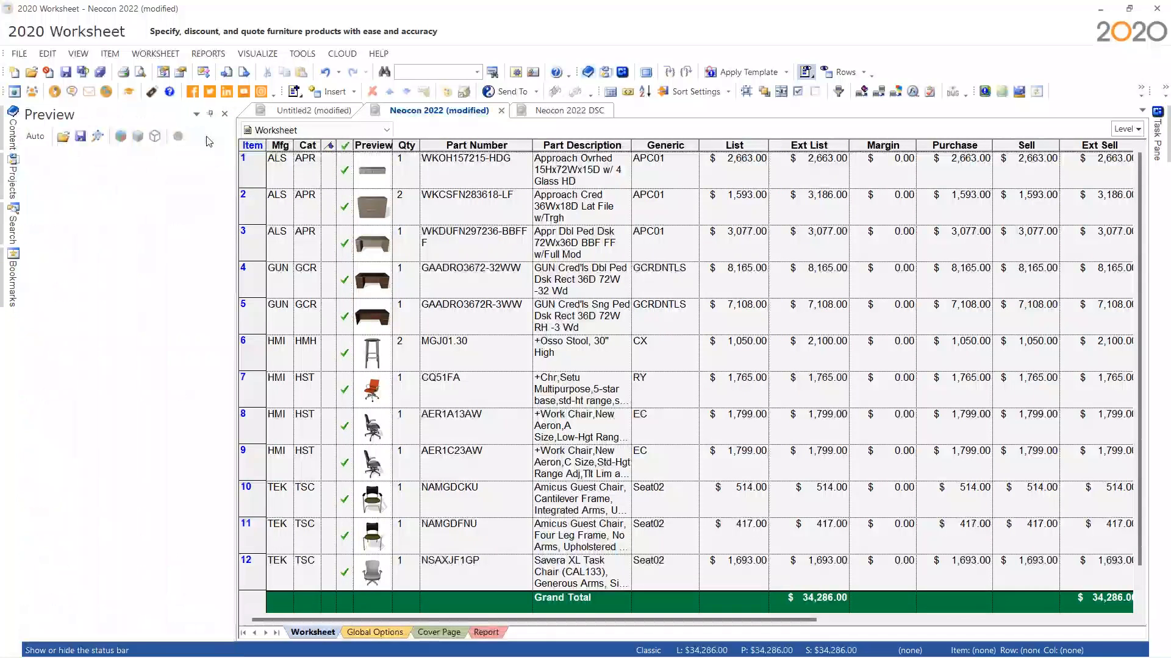
click(211, 115)
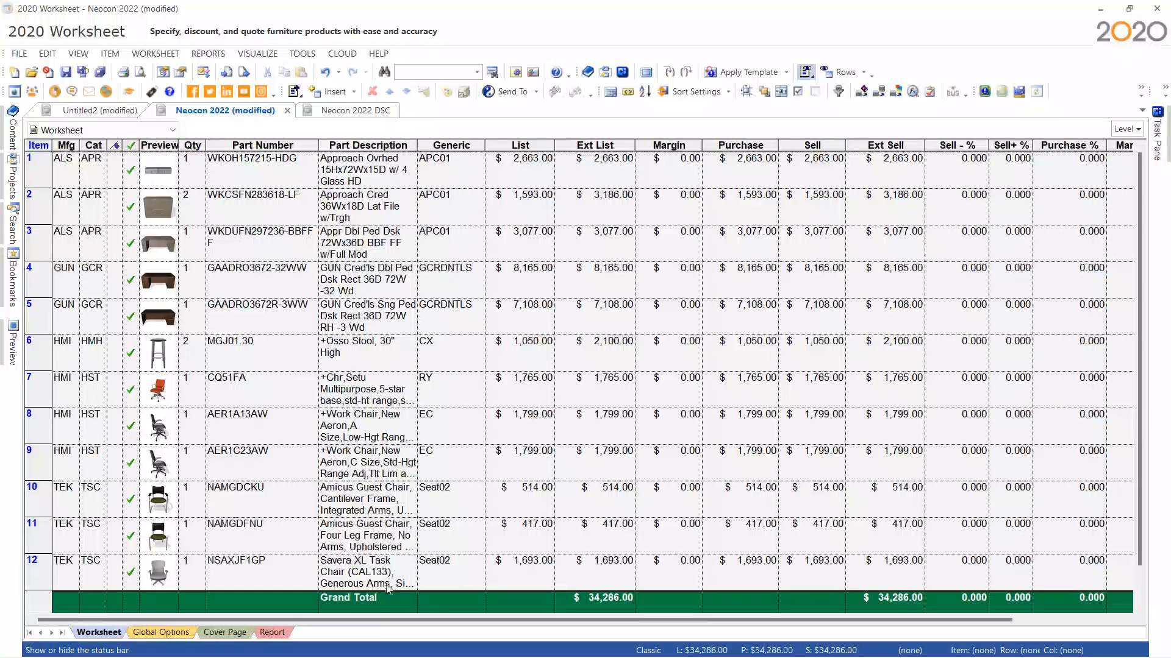
mouse_move(390, 622)
mouse_down()
mouse_move(500, 642)
mouse_move(441, 628)
mouse_up()
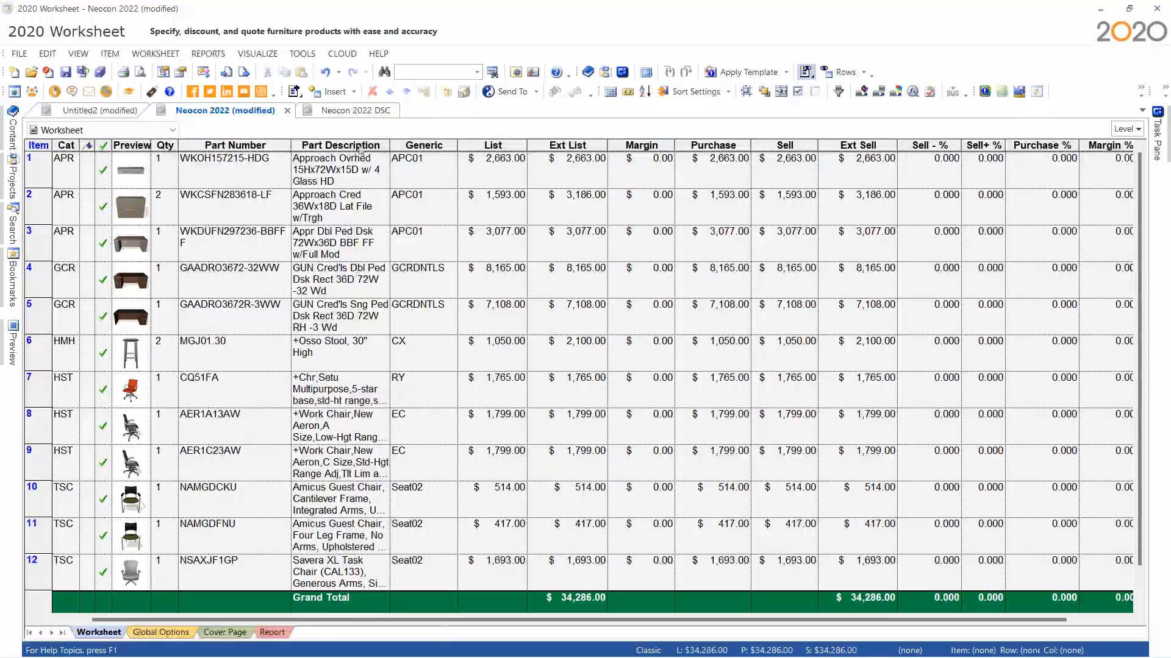
drag(290, 145, 243, 146)
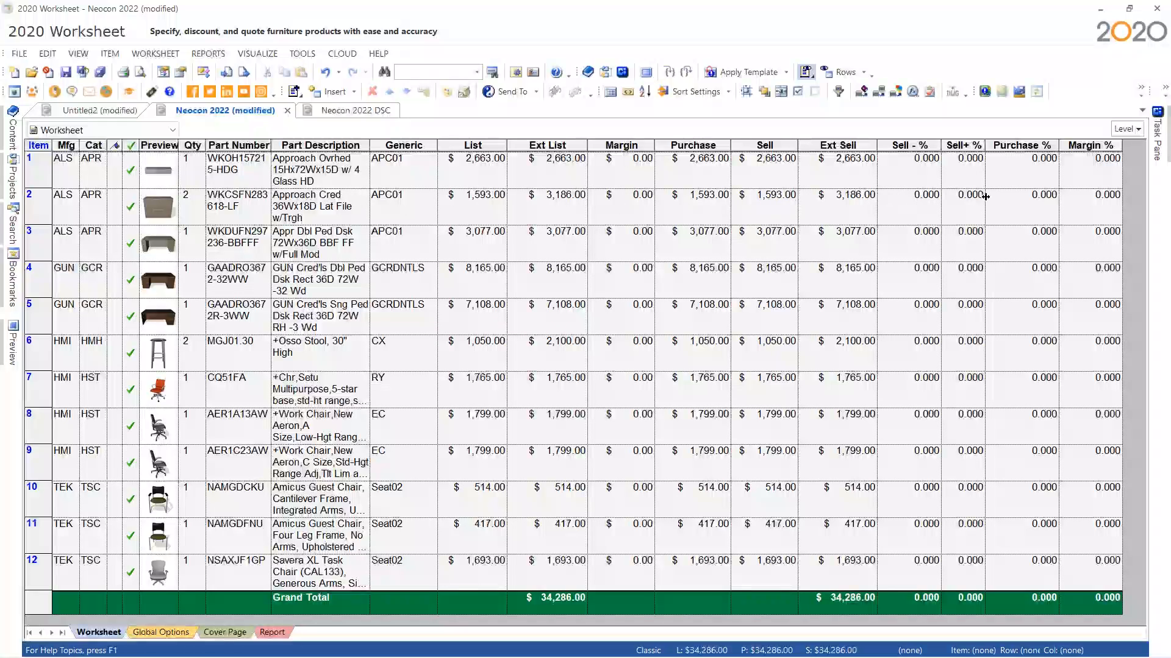
drag(942, 145, 936, 144)
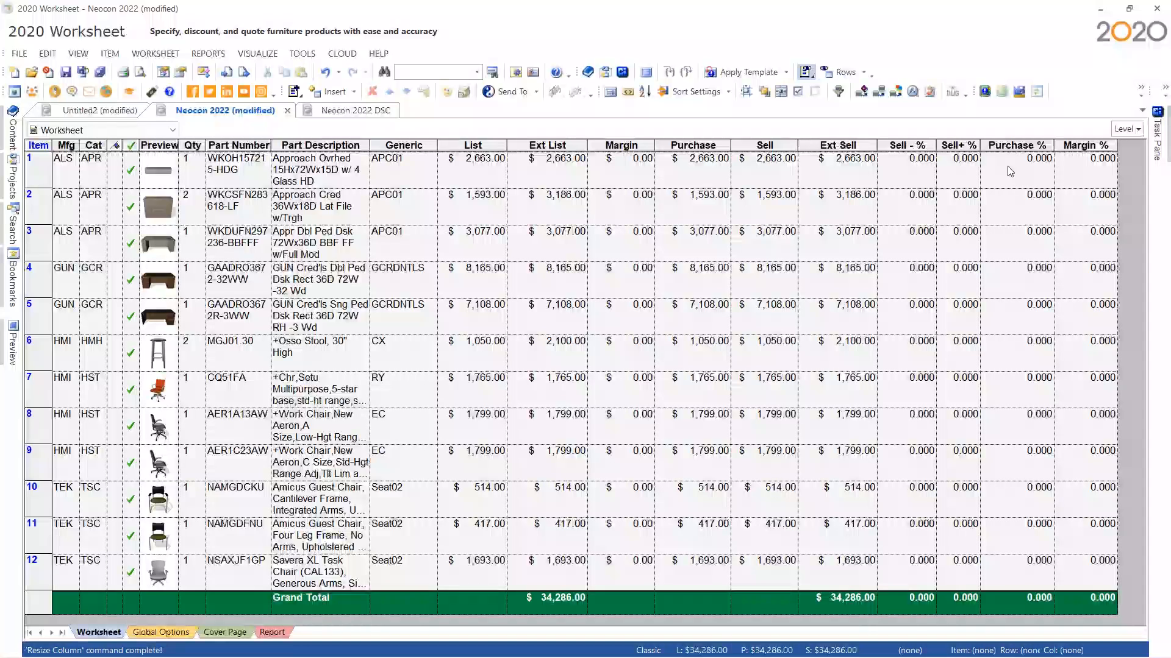
Set item 1's Sell - % discount to 75 and its Purchase % discount to 85.
click(919, 177)
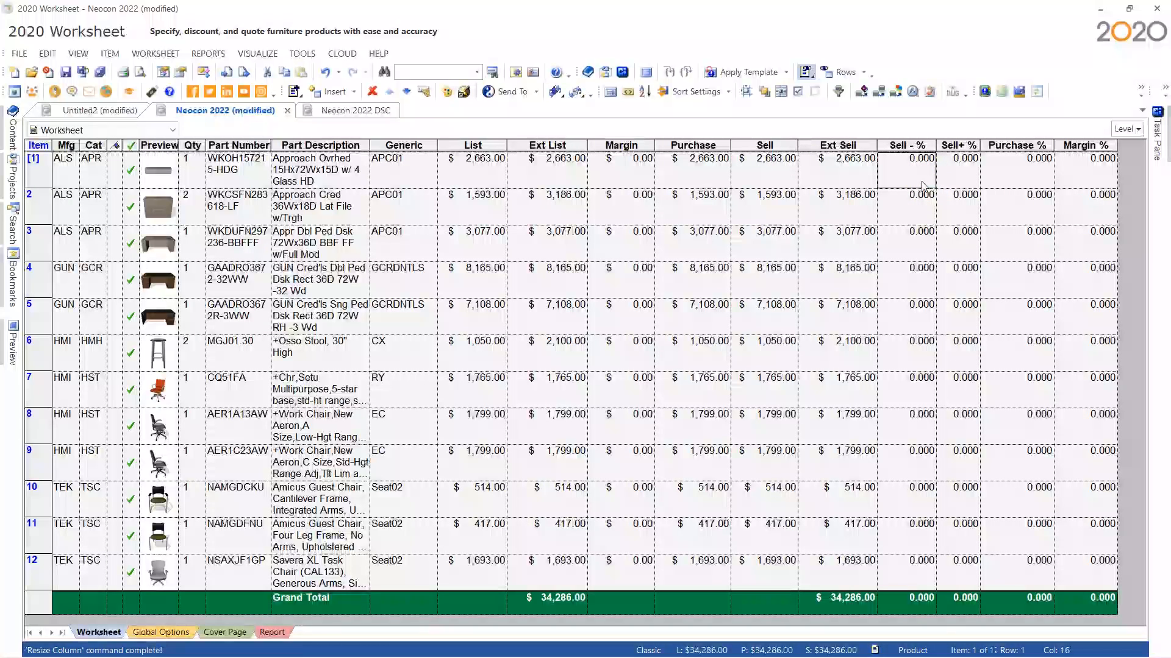
text(75)
key(Return)
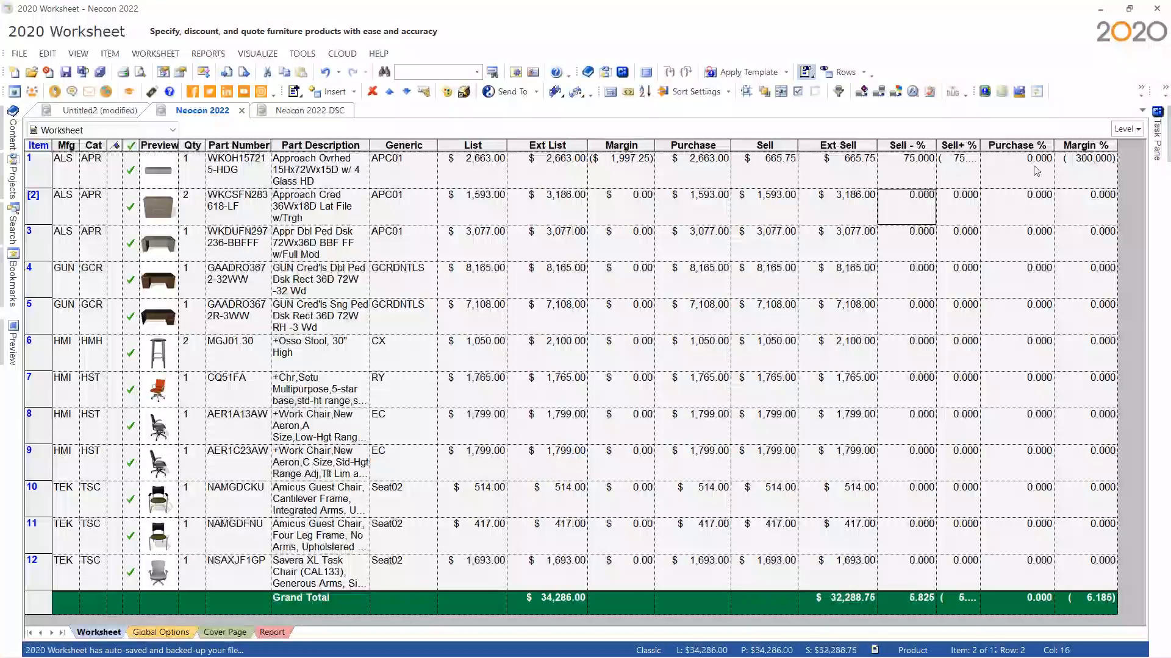
click(1017, 175)
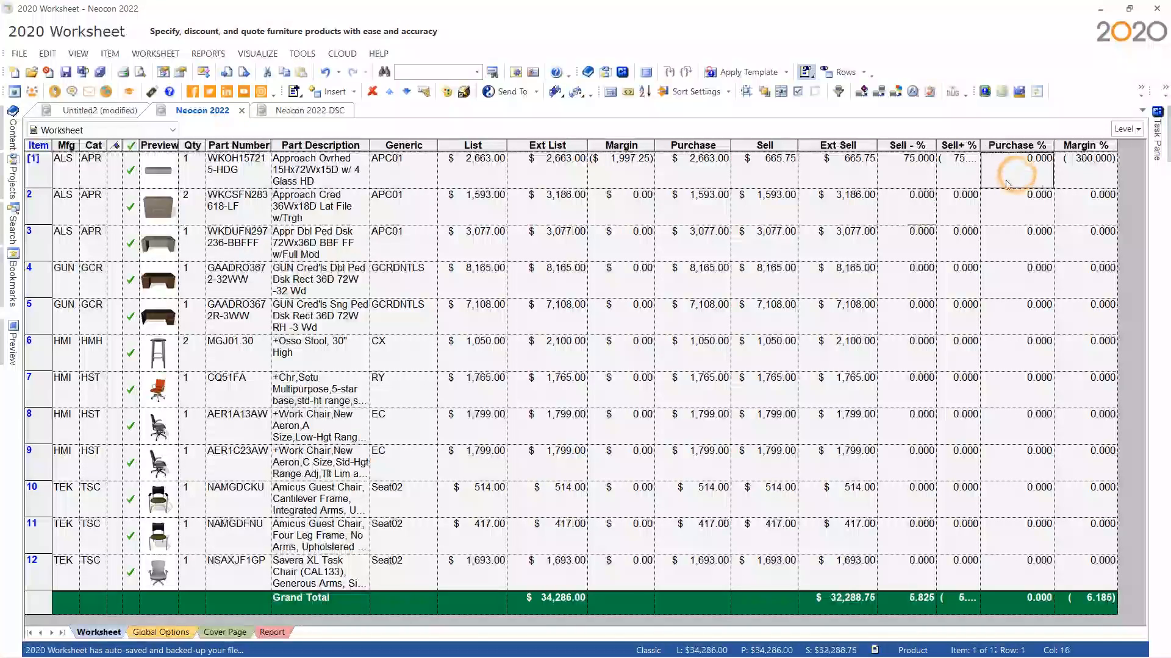
text(85)
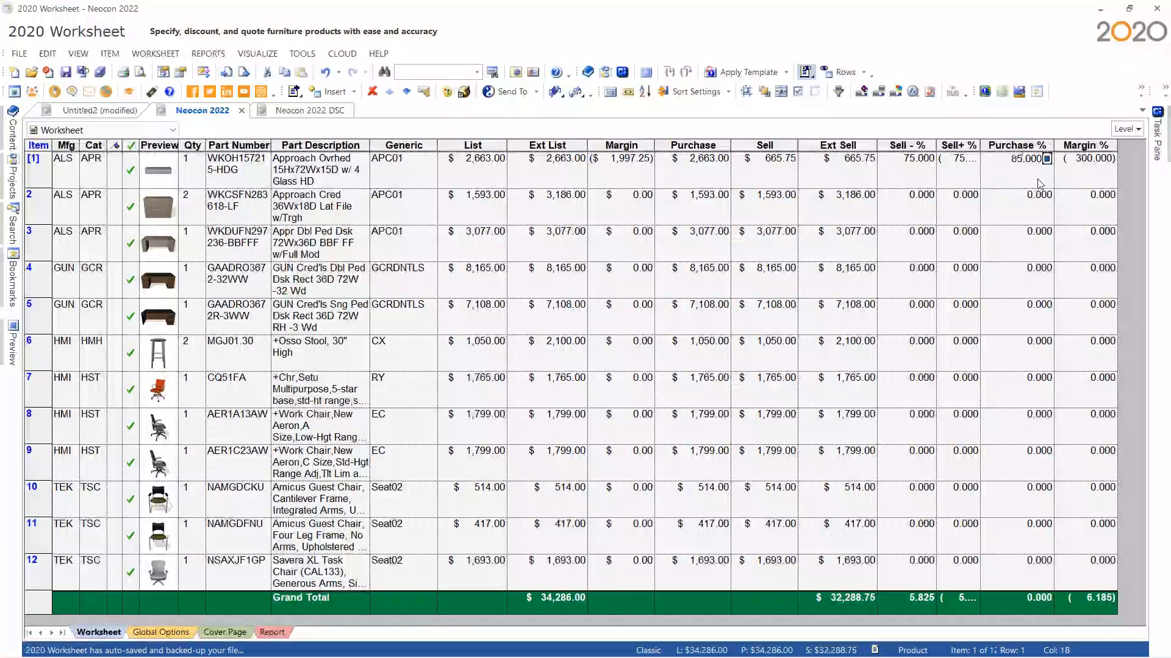
key(Return)
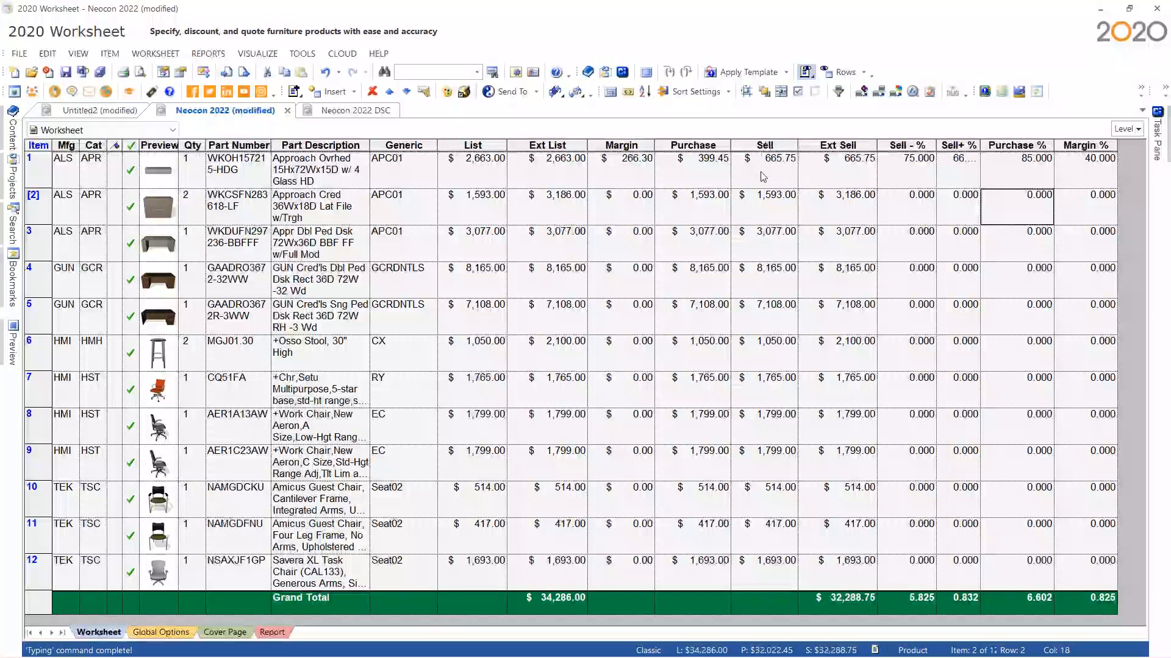
click(1104, 177)
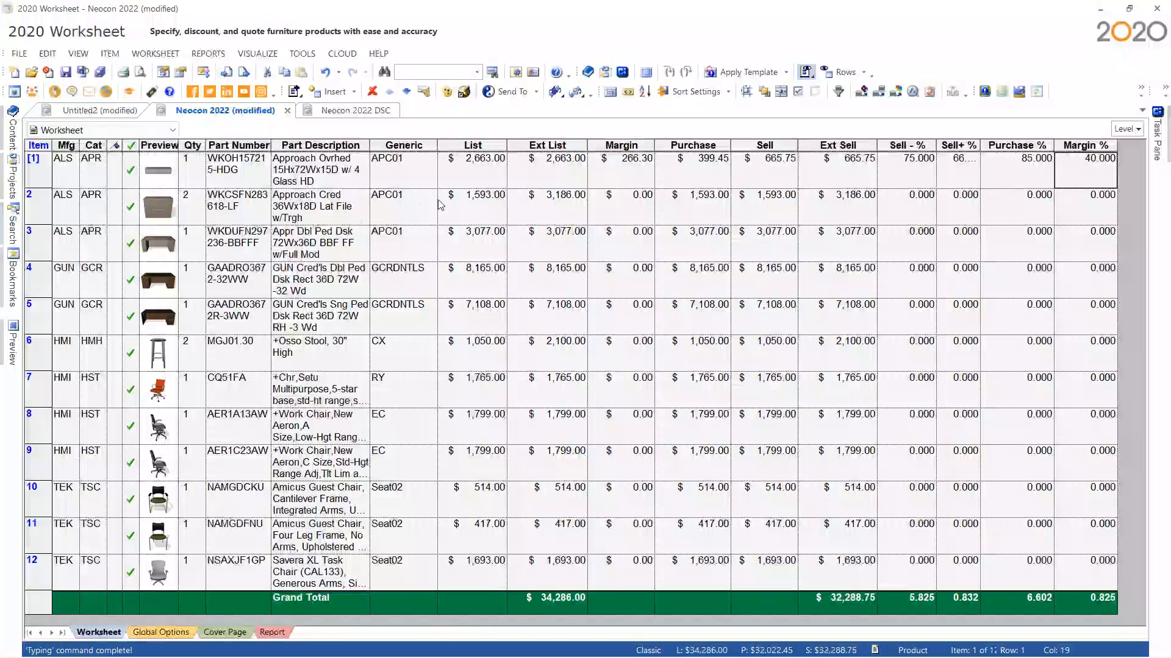
Set item 2's Purchase % discount to 50 and its Sell+ % markup to 20.
click(1018, 211)
text(50)
key(Return)
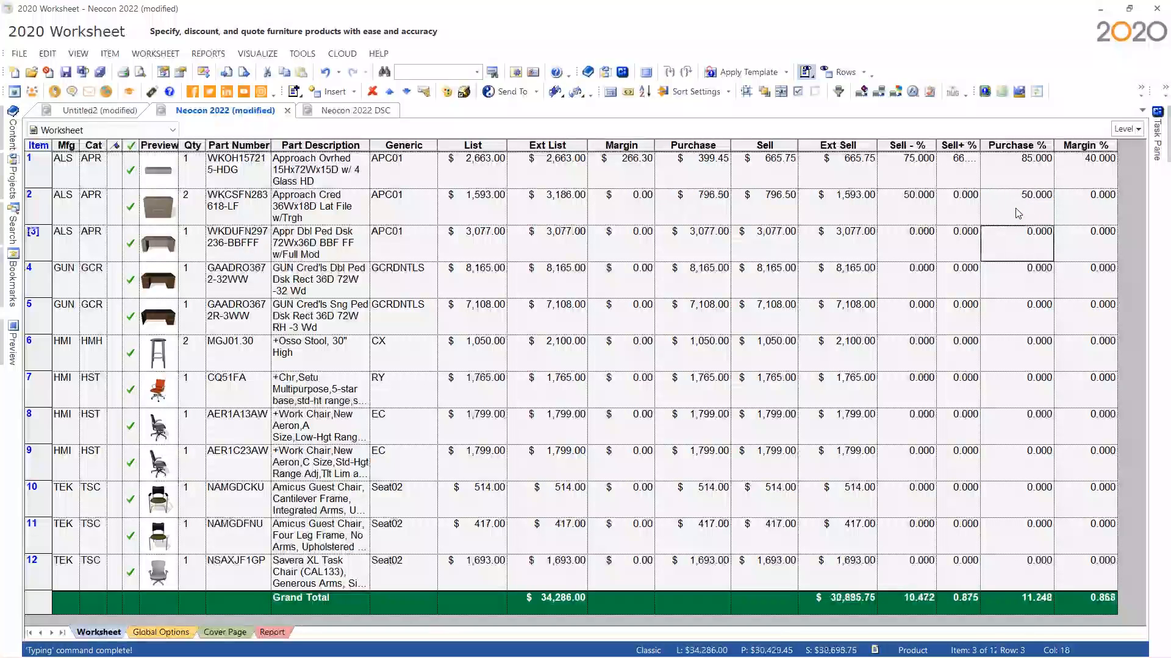
click(957, 215)
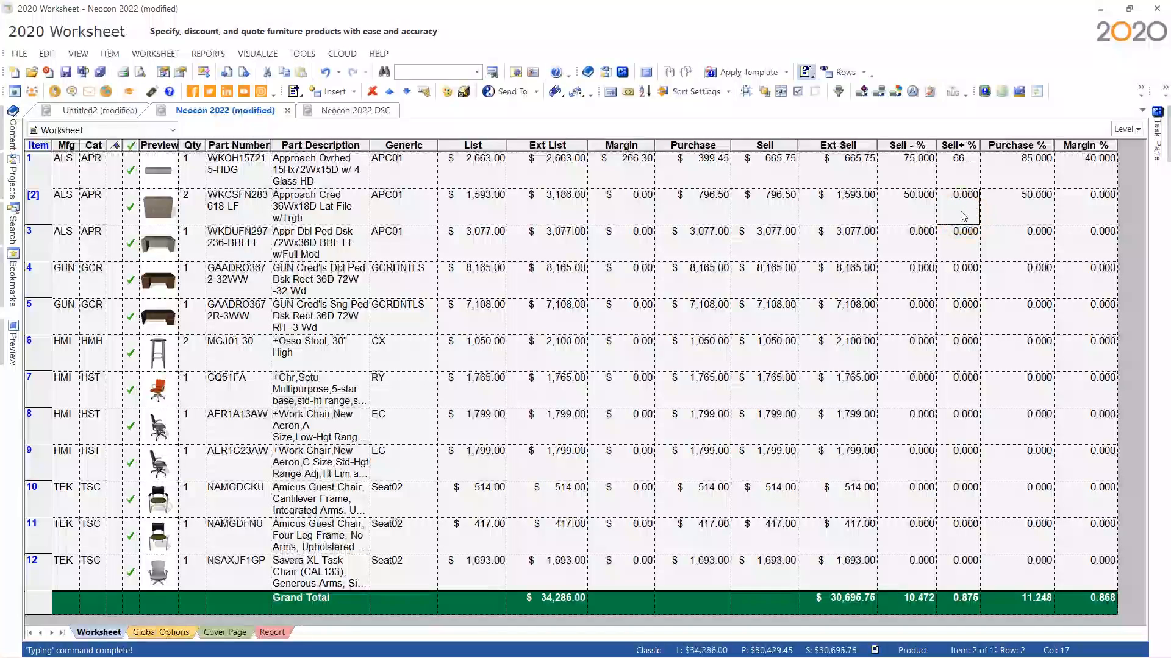
text(20)
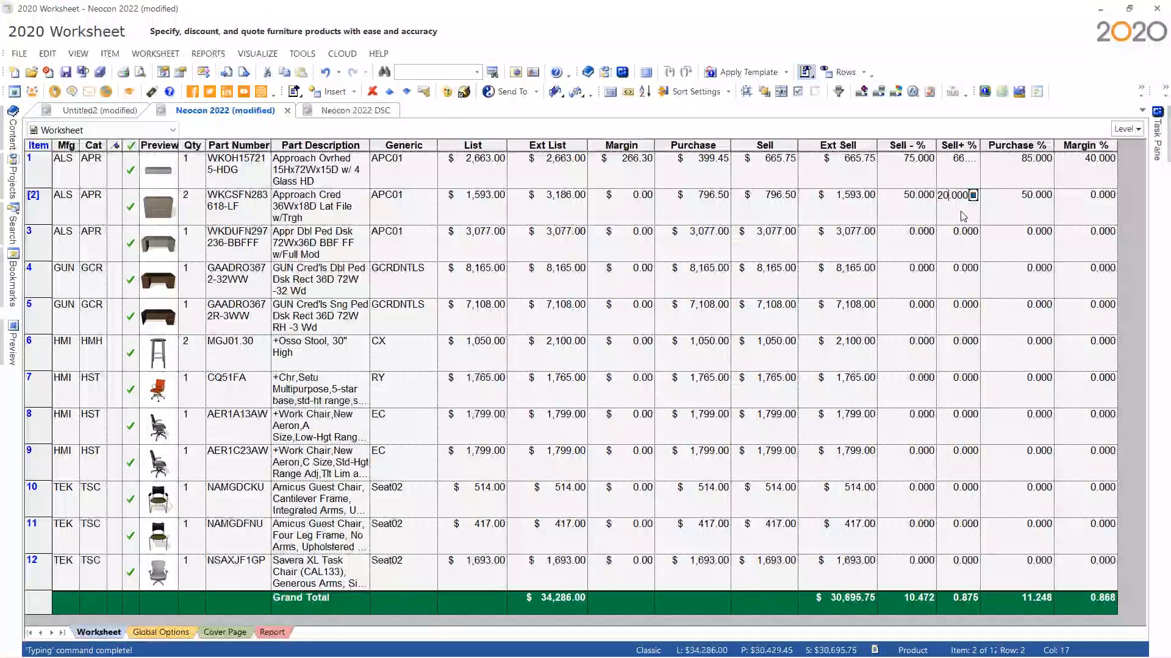
key(Return)
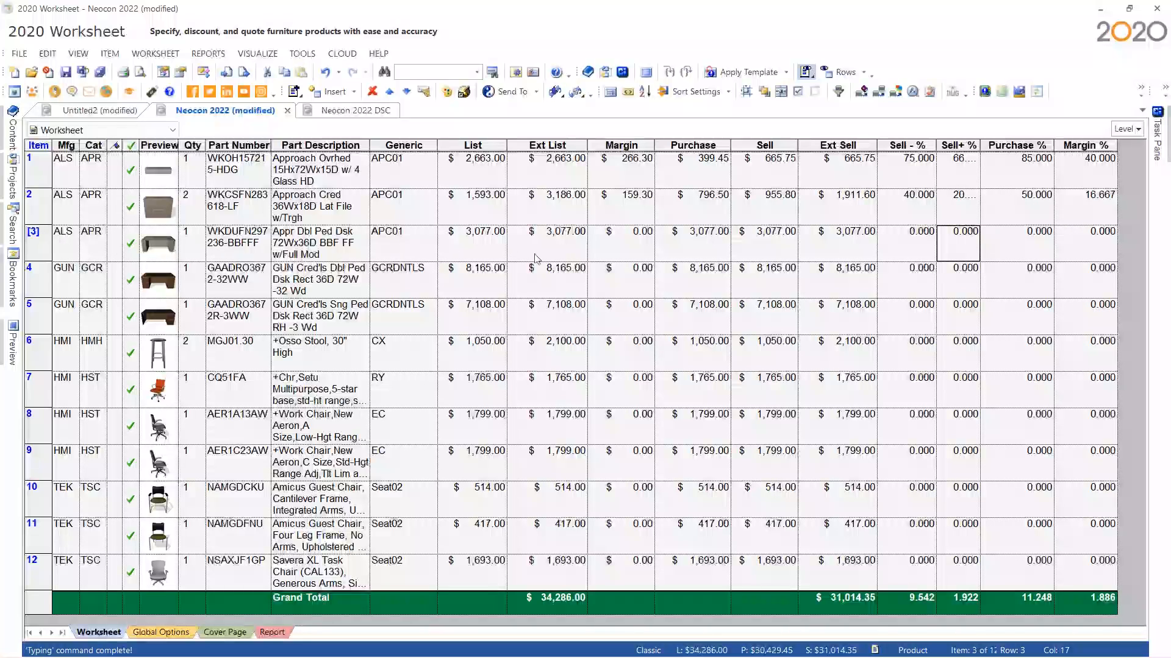
Set item 3's Purchase % discount to 50 and its Margin % to 20.
click(1027, 242)
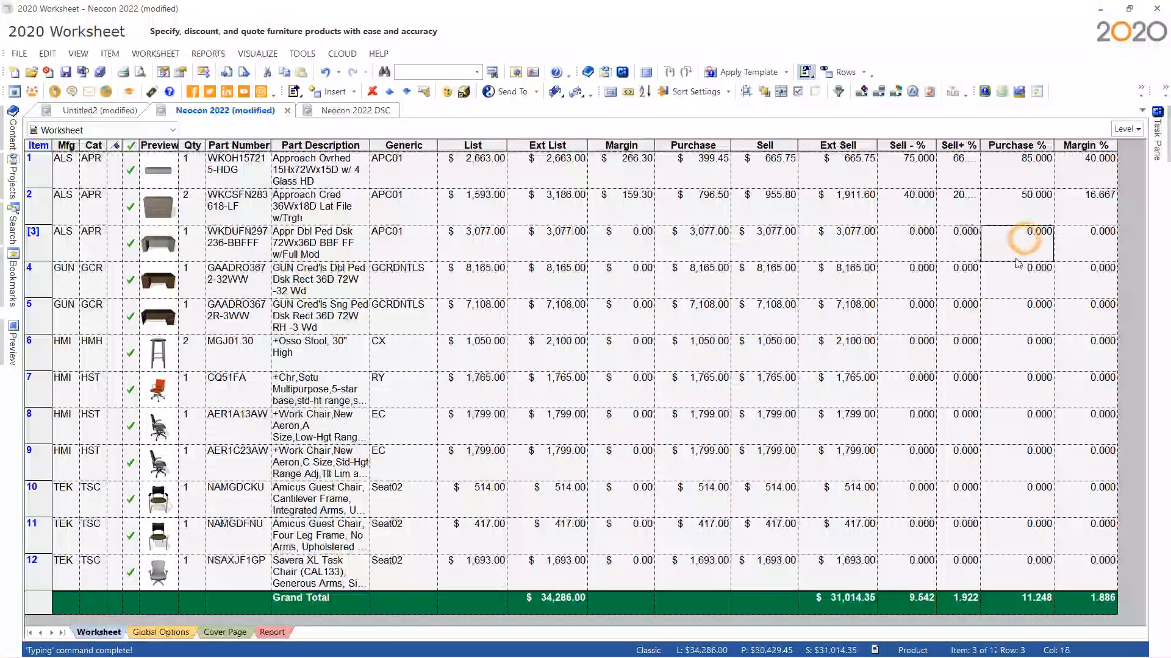
text(50)
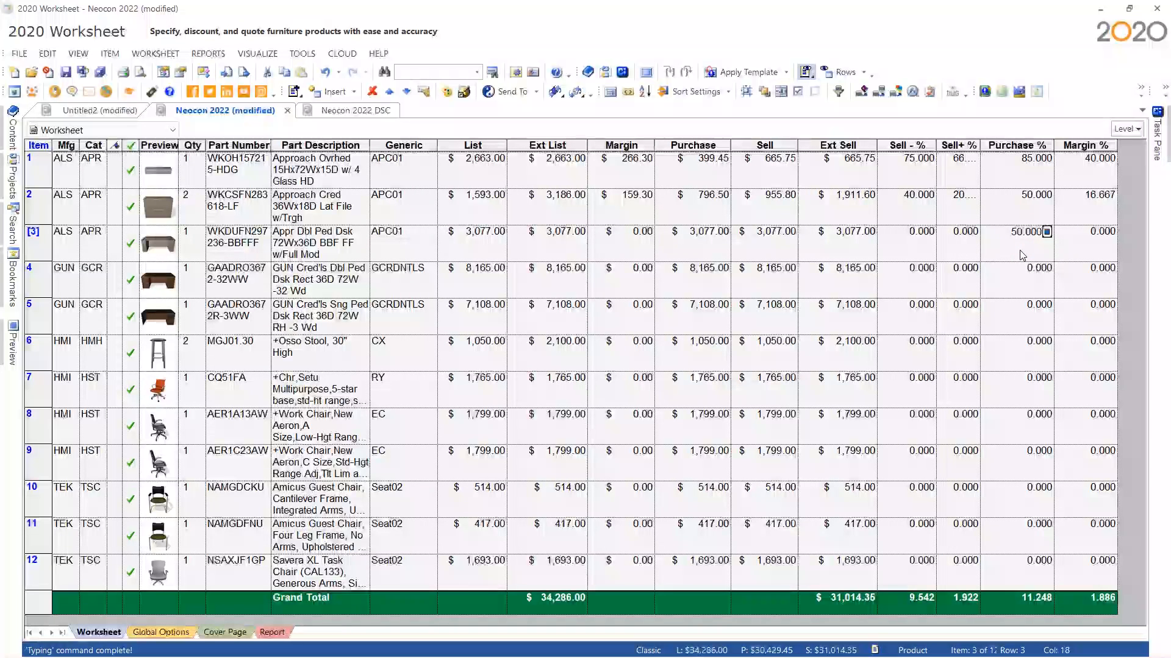
click(1101, 250)
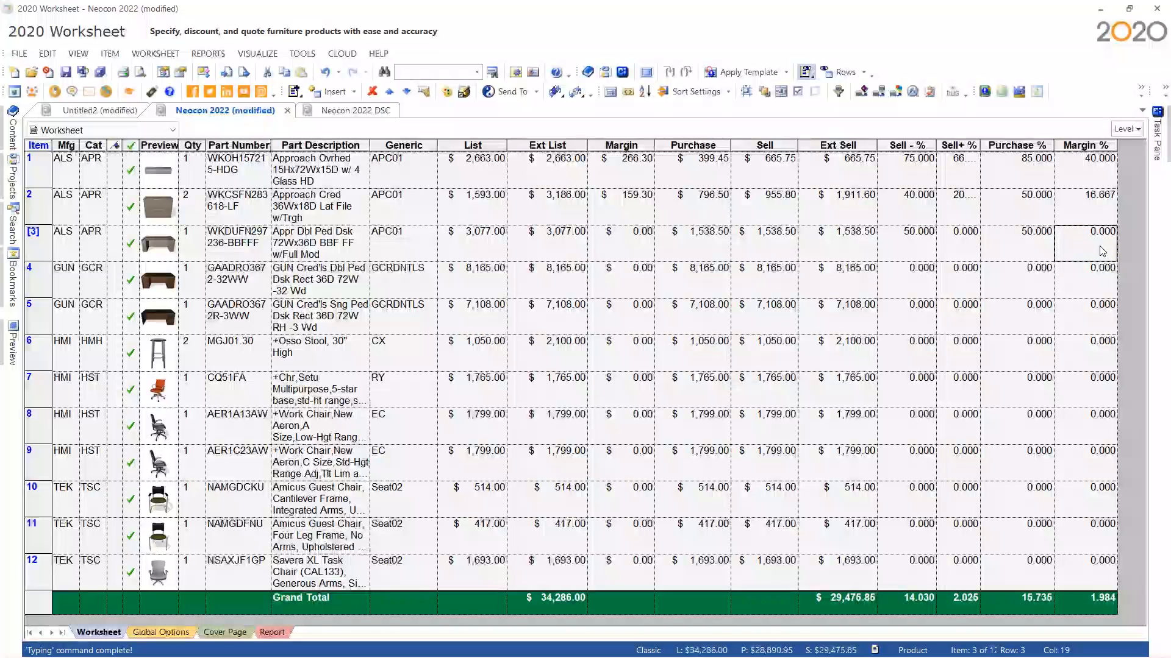
text(20)
key(Return)
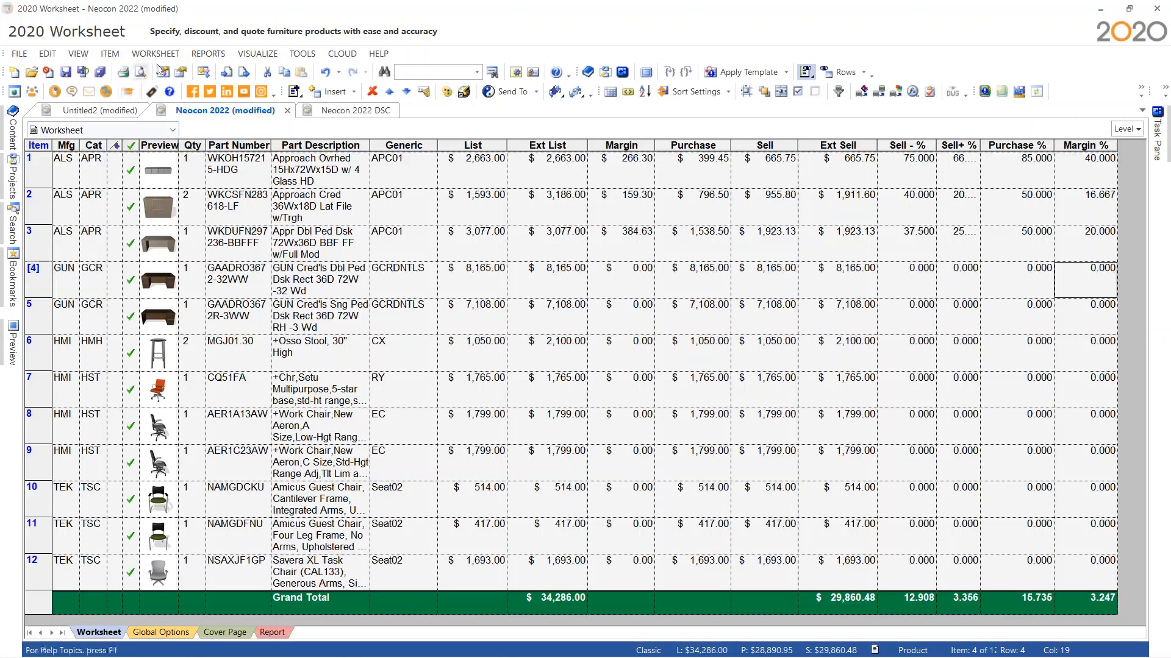
Start a new Apply Discount definition for the worksheet and name it "APR Allsteel 52022".
click(160, 57)
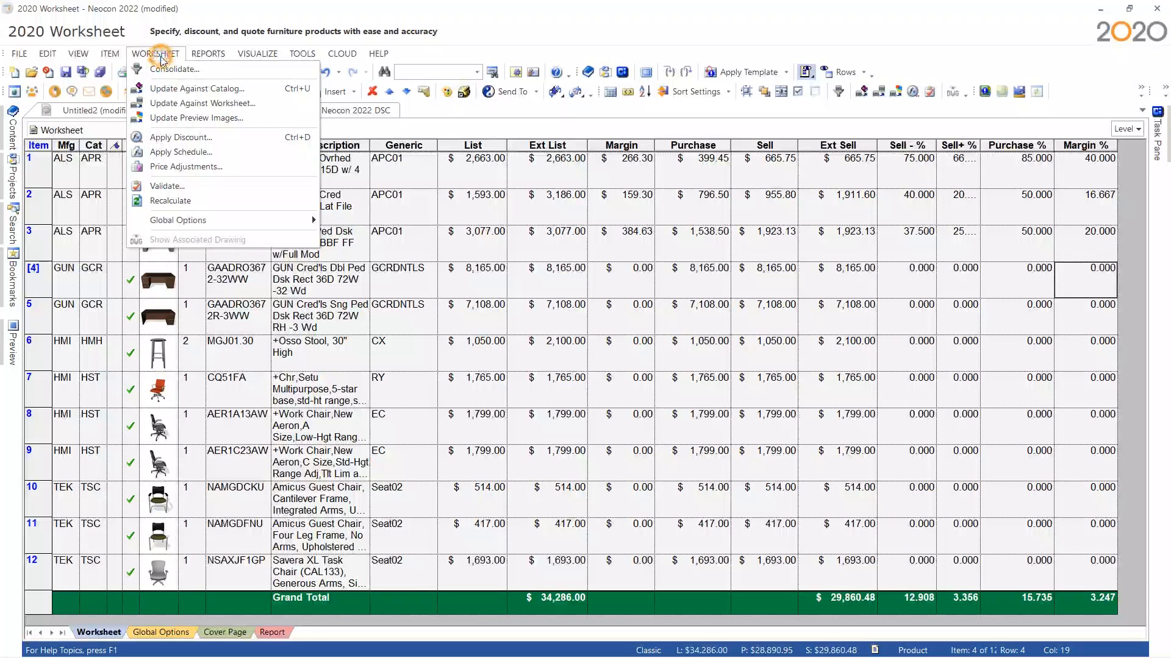
click(191, 143)
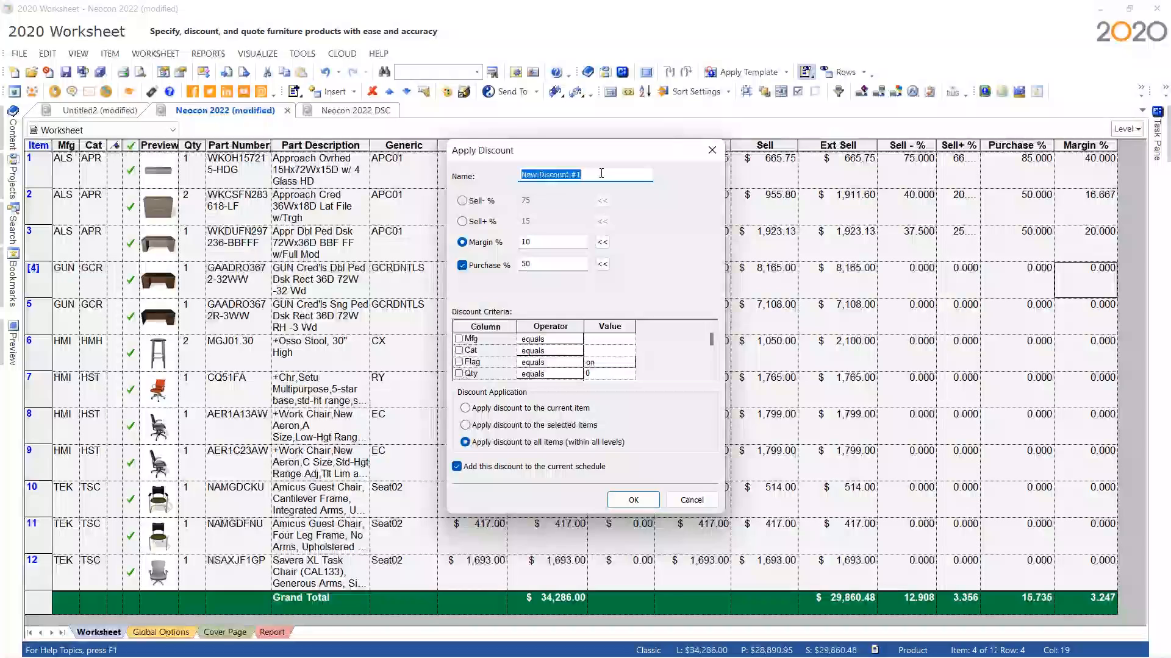
text(APR Allsteel)
text(52022)
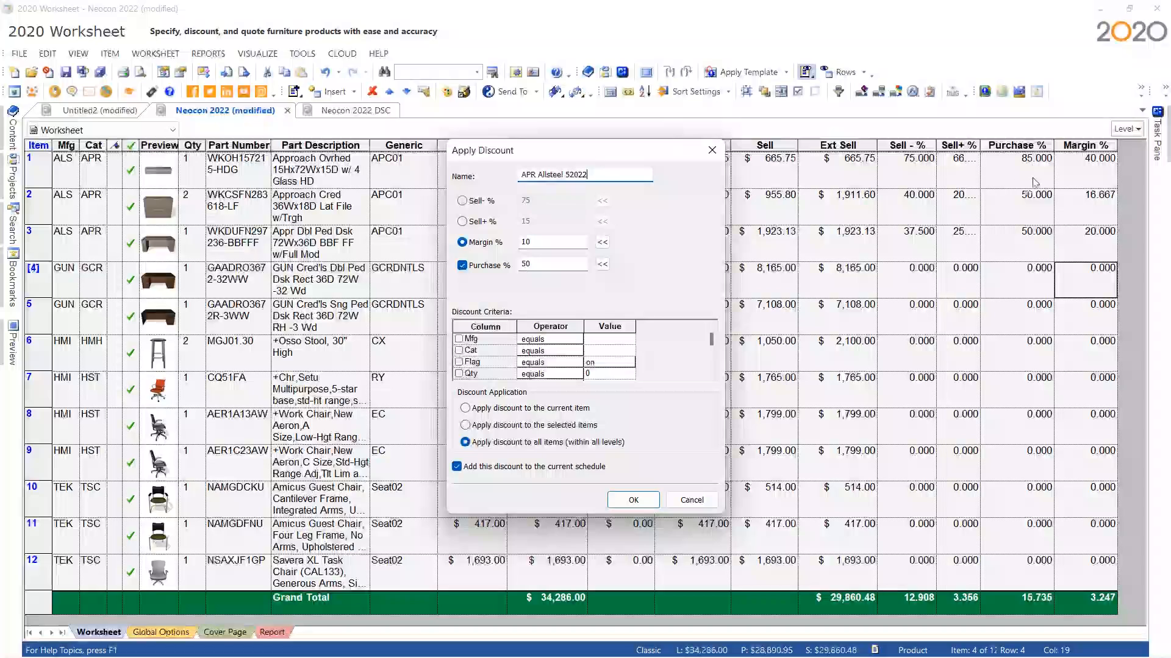
Set the discount's Purchase % to 85, base it on Sell- % at 75, and accept its discount breakdown.
double_click(550, 264)
text(85)
click(462, 200)
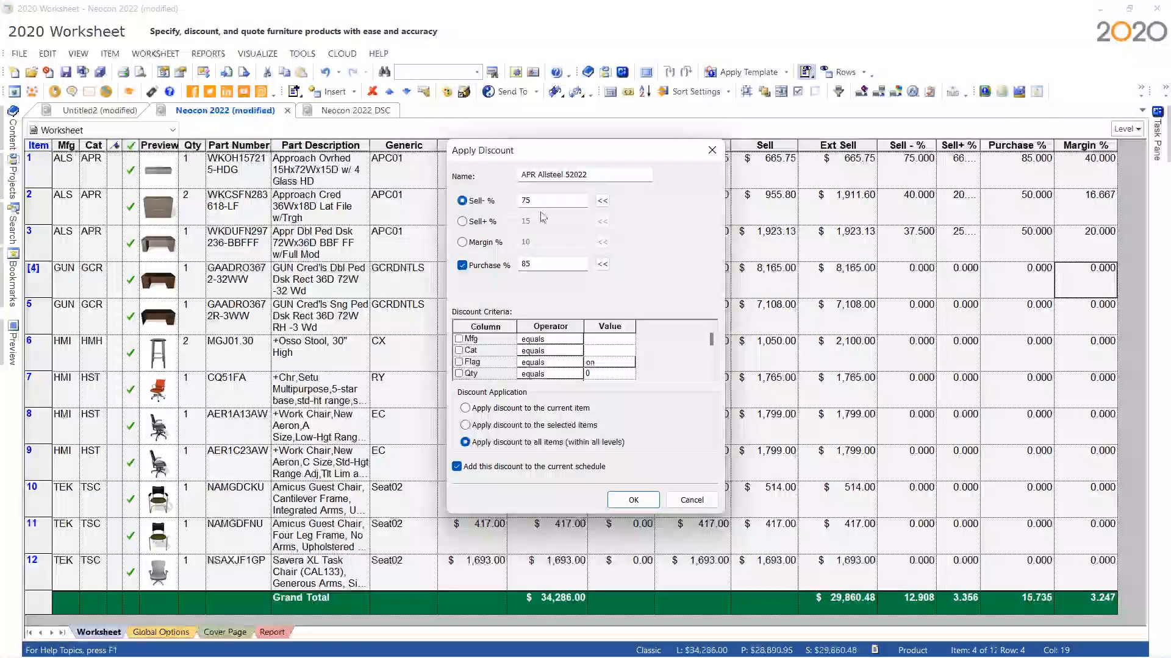
click(602, 201)
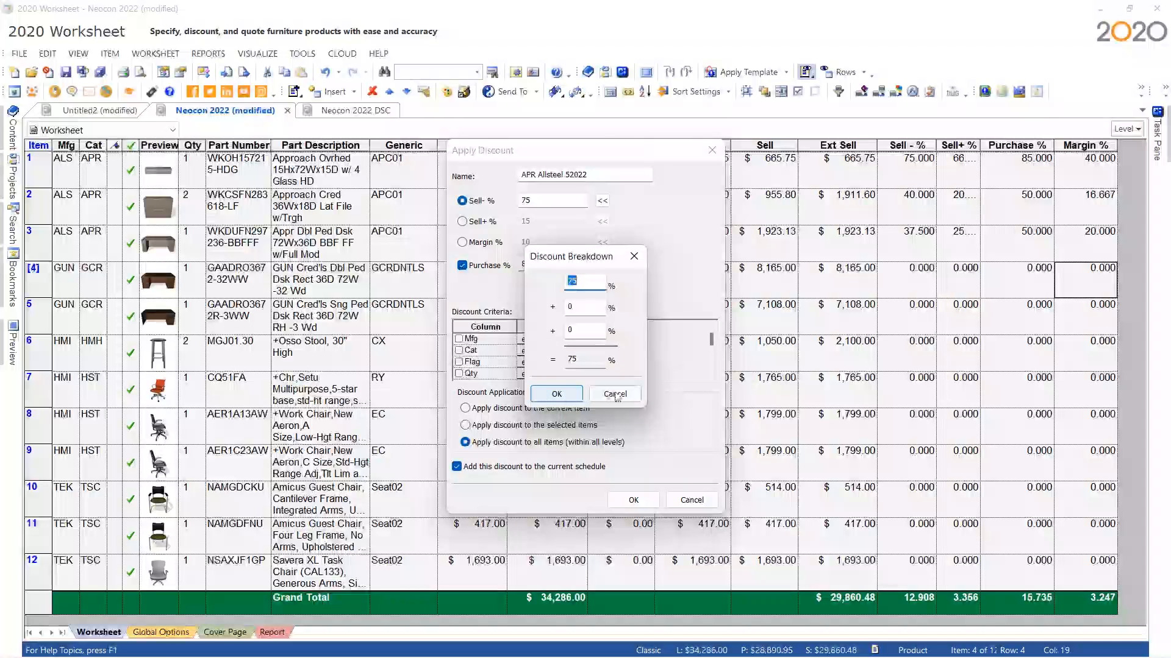
click(547, 395)
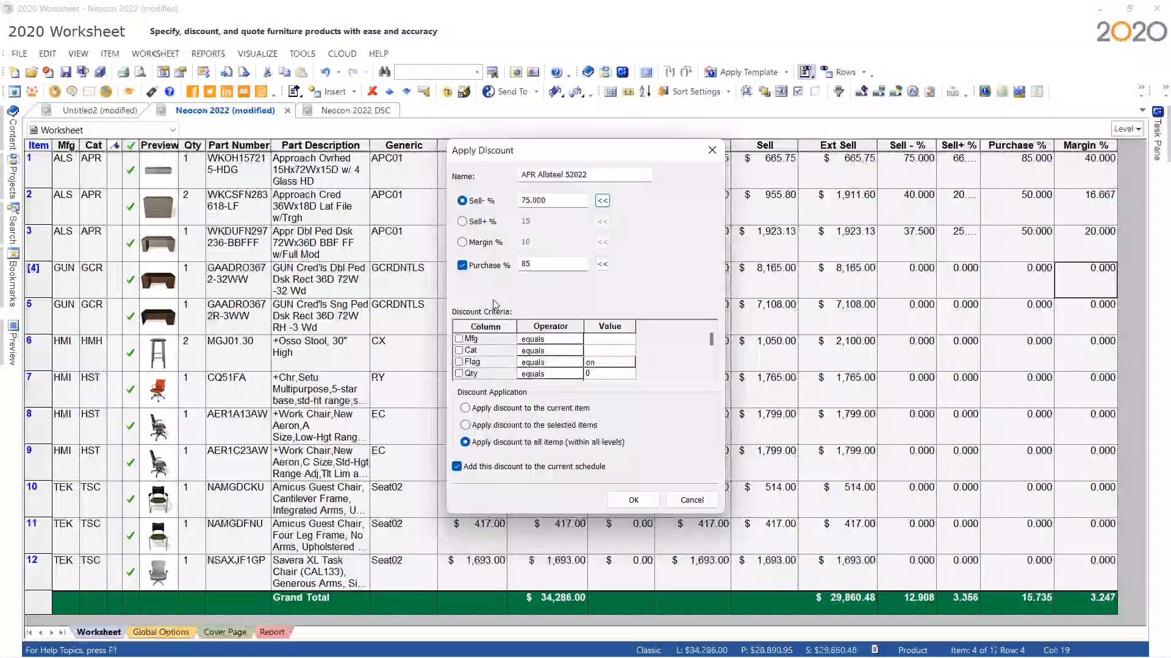
Limit the discount to items whose Cat equals APR, and apply it across all levels of the worksheet.
click(459, 350)
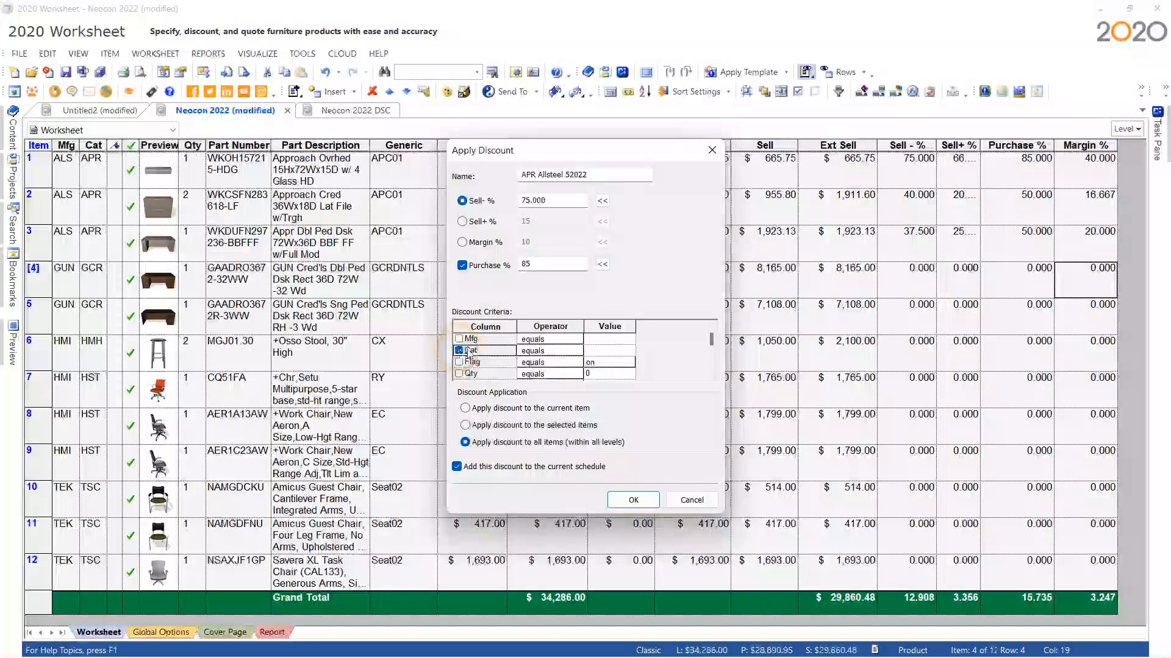
click(563, 352)
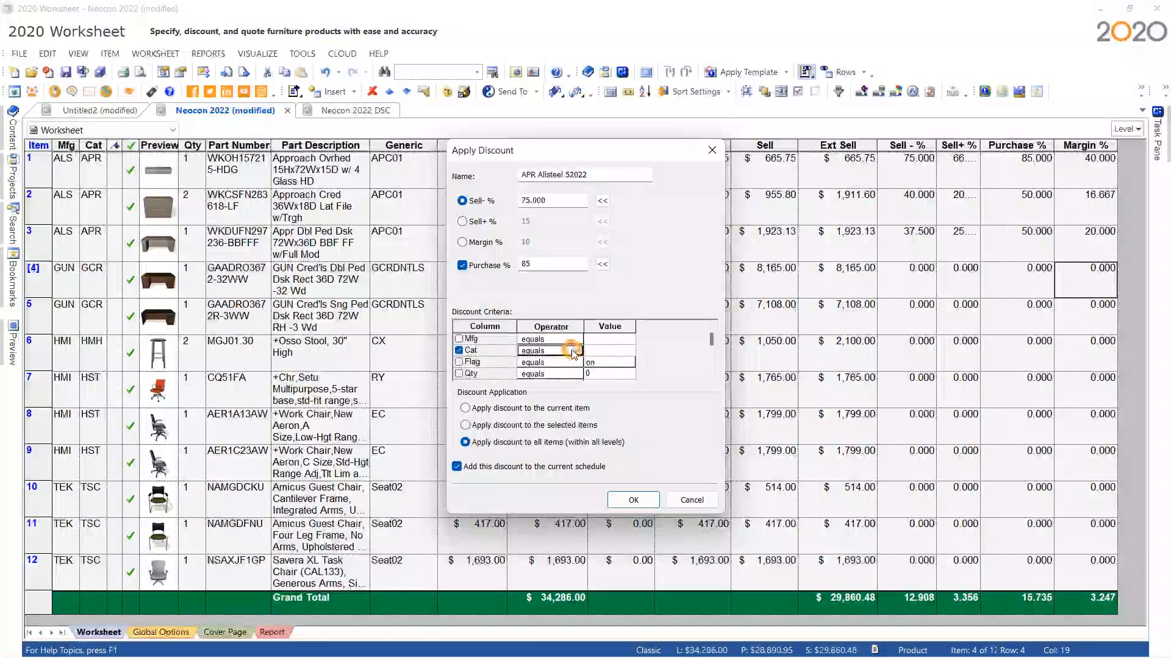
click(577, 352)
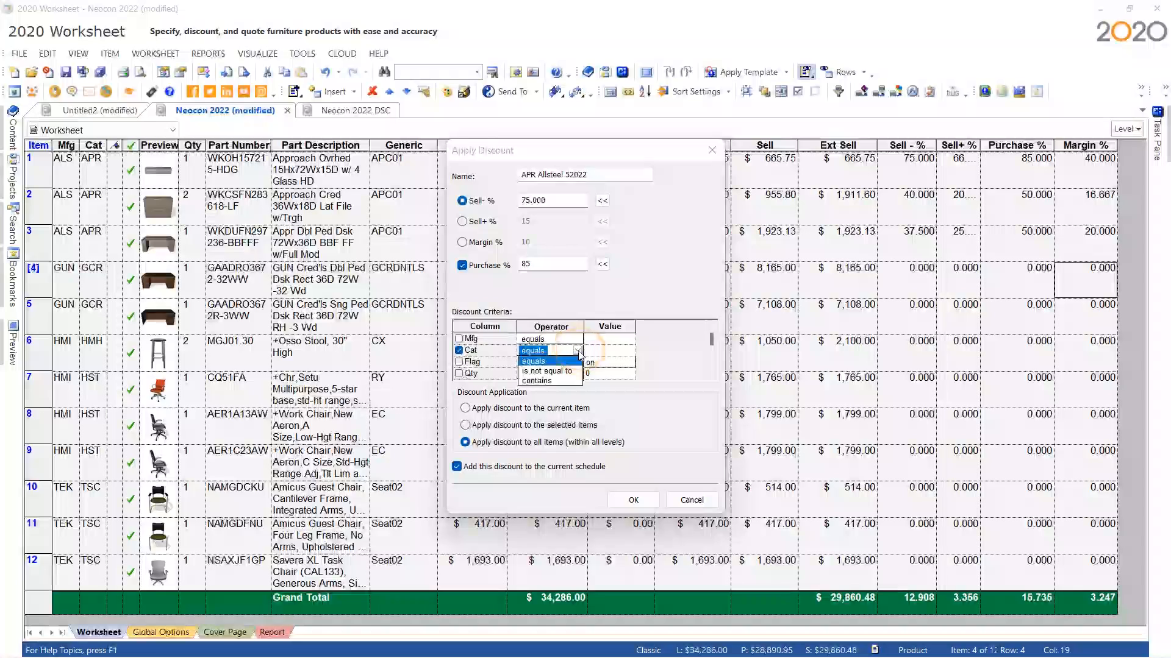
click(577, 352)
click(609, 353)
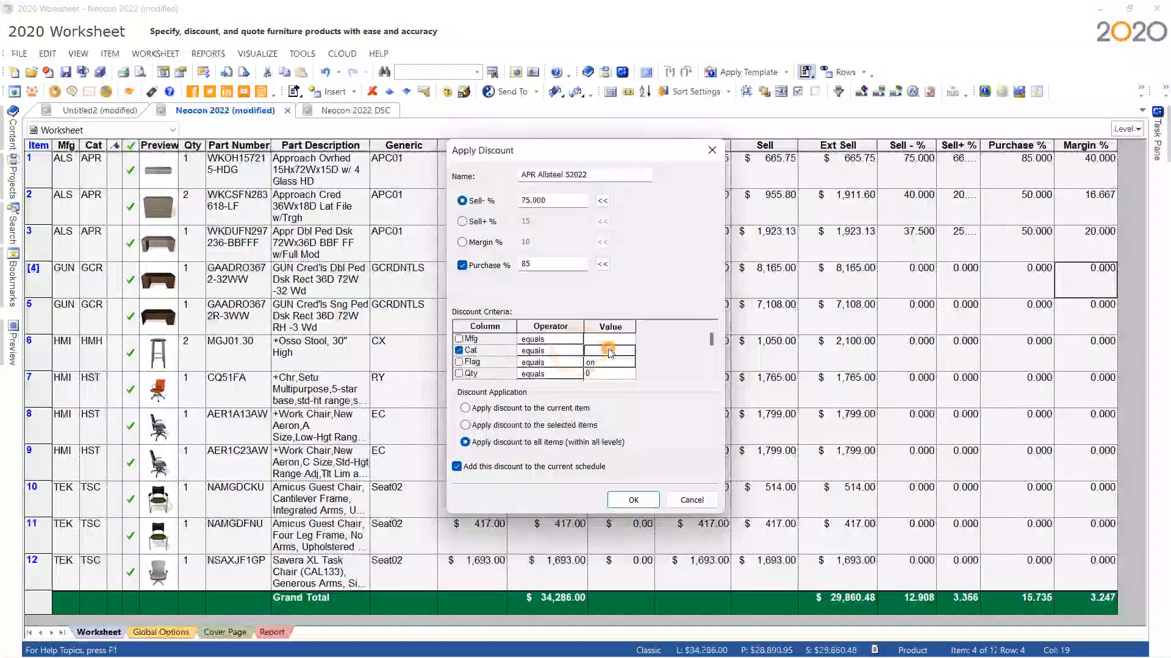
text(APR)
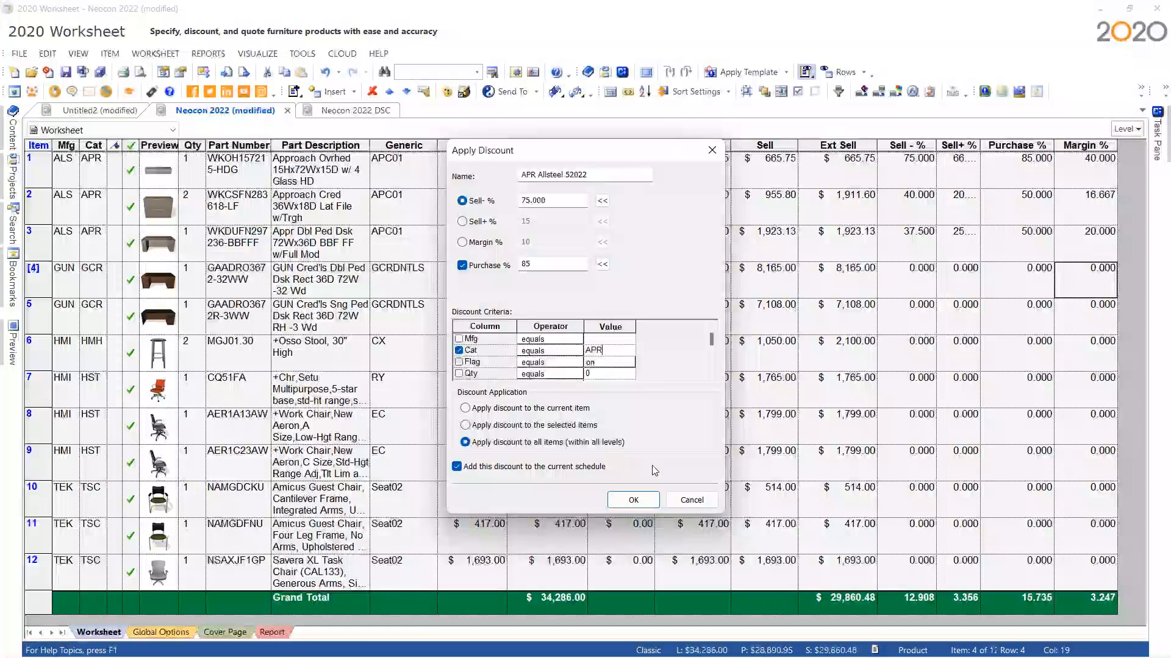
click(634, 500)
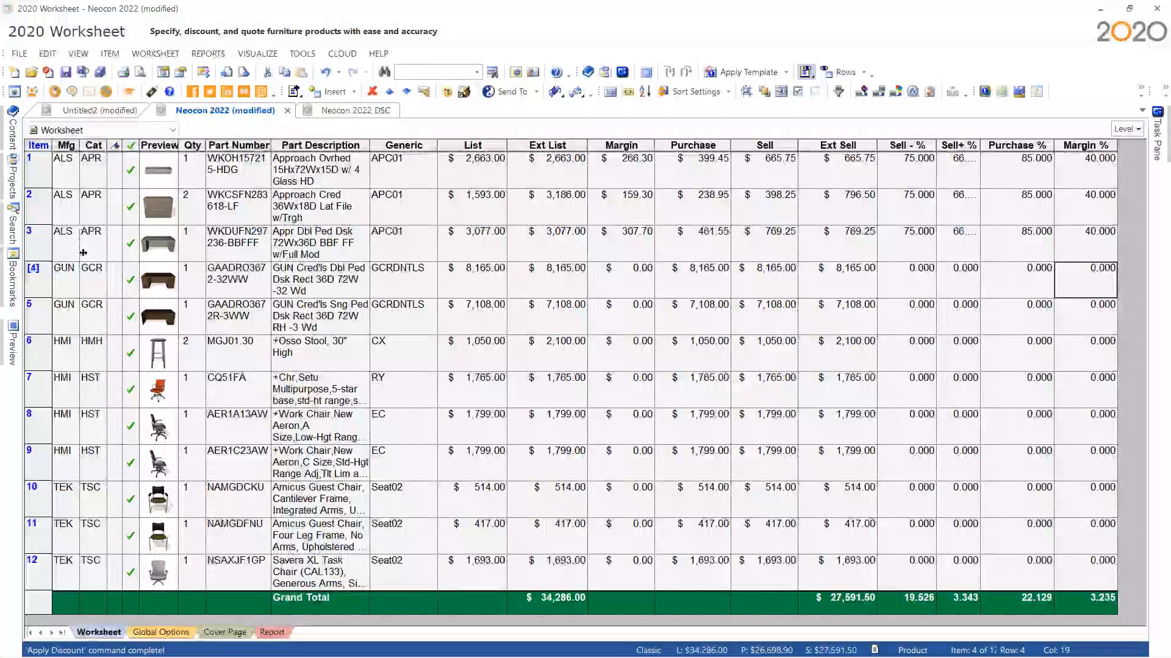
Start another Apply Discount definition for the worksheet and name it "GCR Gunnlock 52022".
click(155, 53)
click(181, 137)
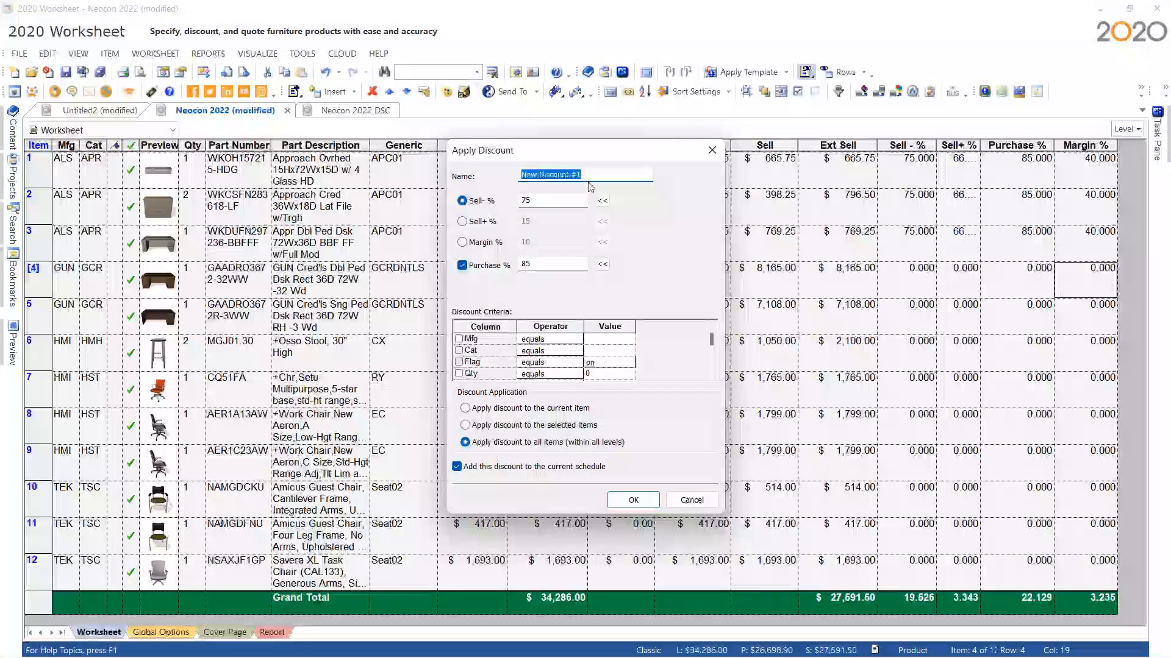
text(G)
text(C)
text(R )
text(Gunnin)
text(k 5)
text(2022)
Base the GCR Gunnlock discount on Margin % at 20 and set its Purchase % to 50.
click(462, 221)
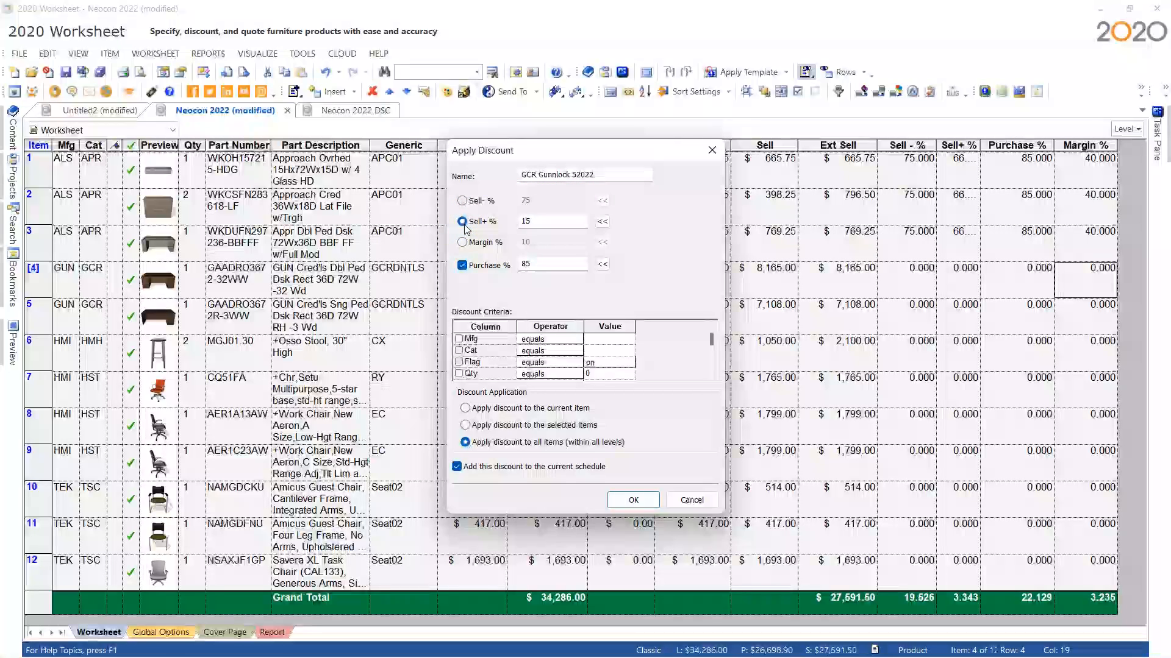
click(463, 242)
double_click(556, 241)
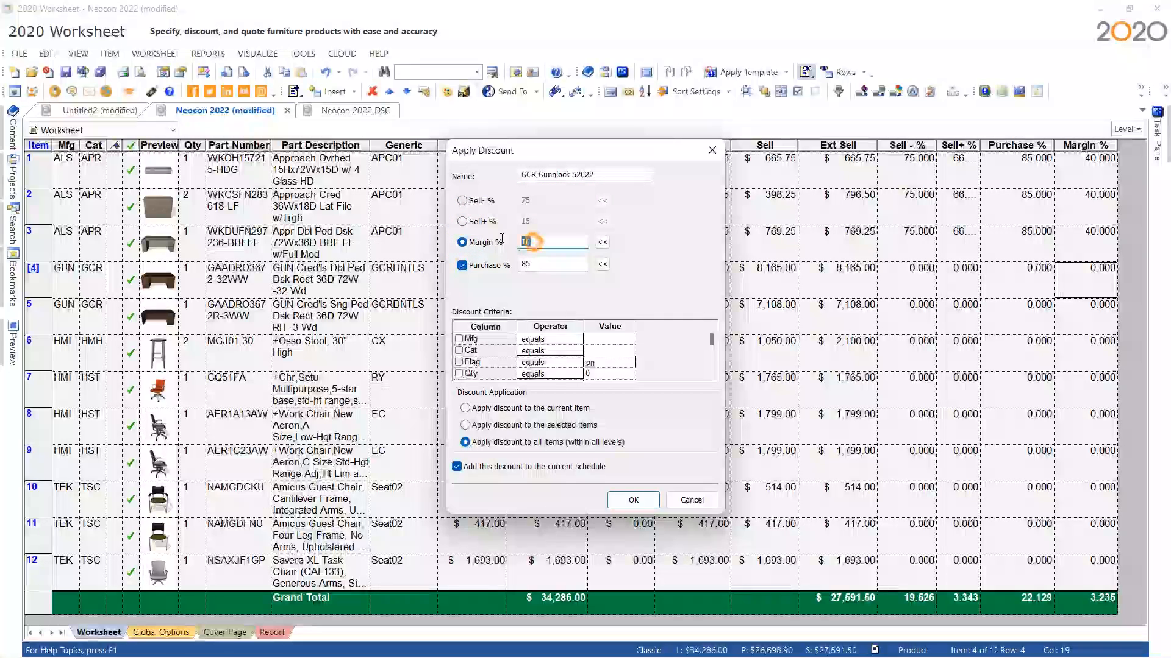
text(20)
double_click(541, 263)
text(50)
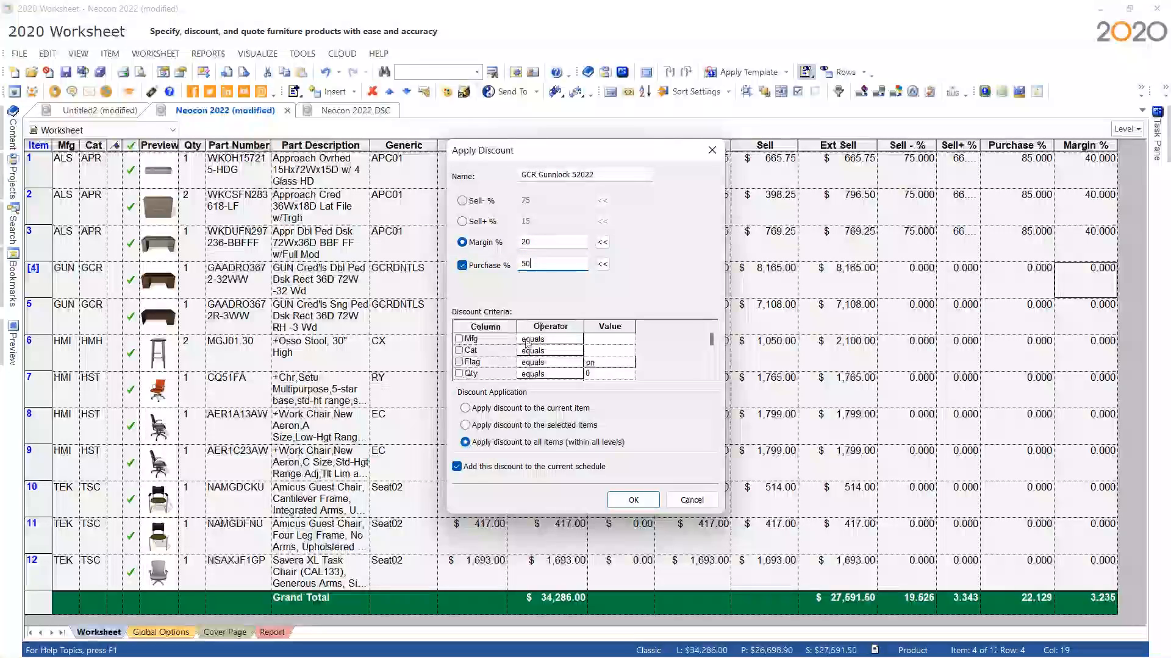
Apply the discount to all items whose Cat equals GCR, and recalculate the worksheet.
click(459, 351)
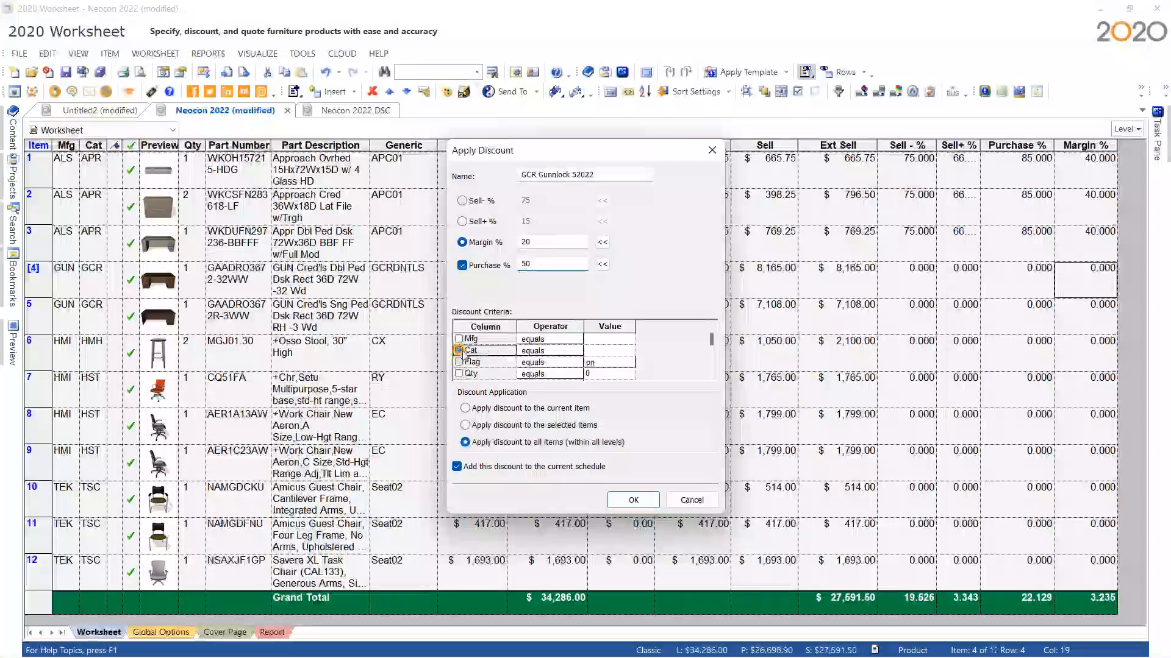
click(610, 352)
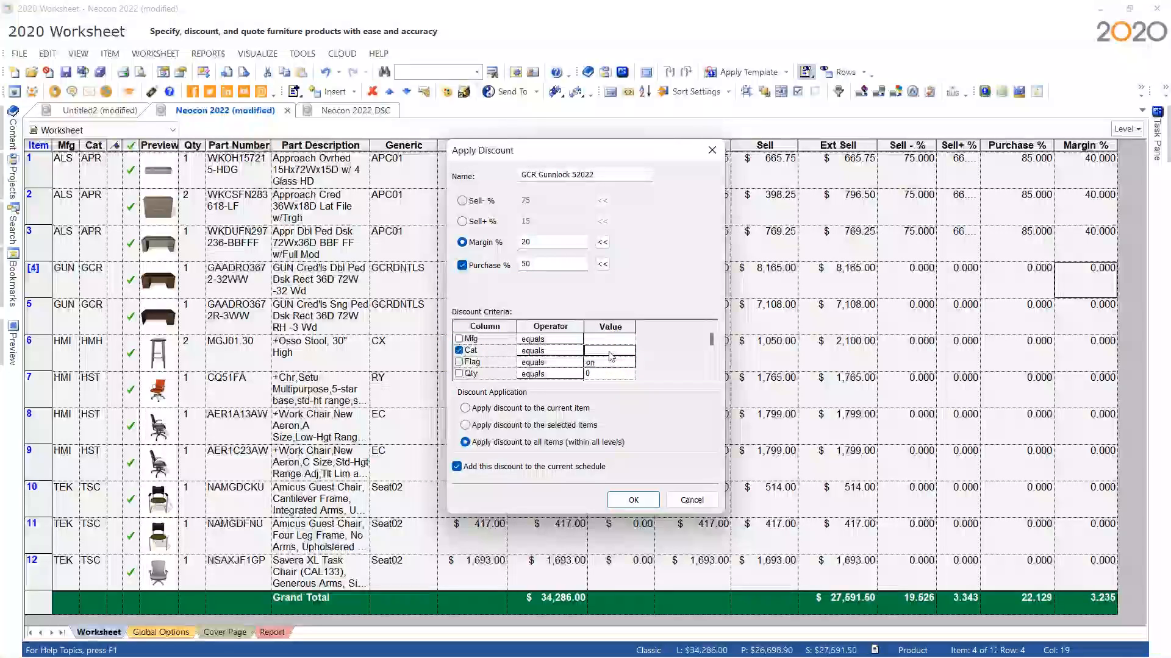
text(GCR)
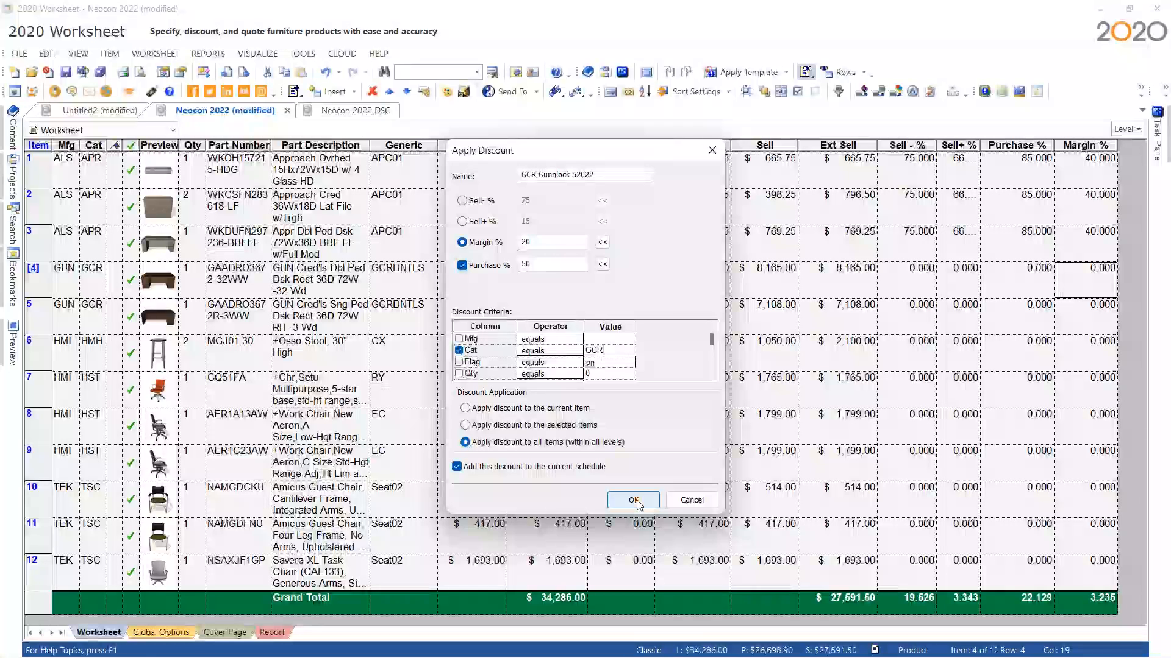
click(634, 500)
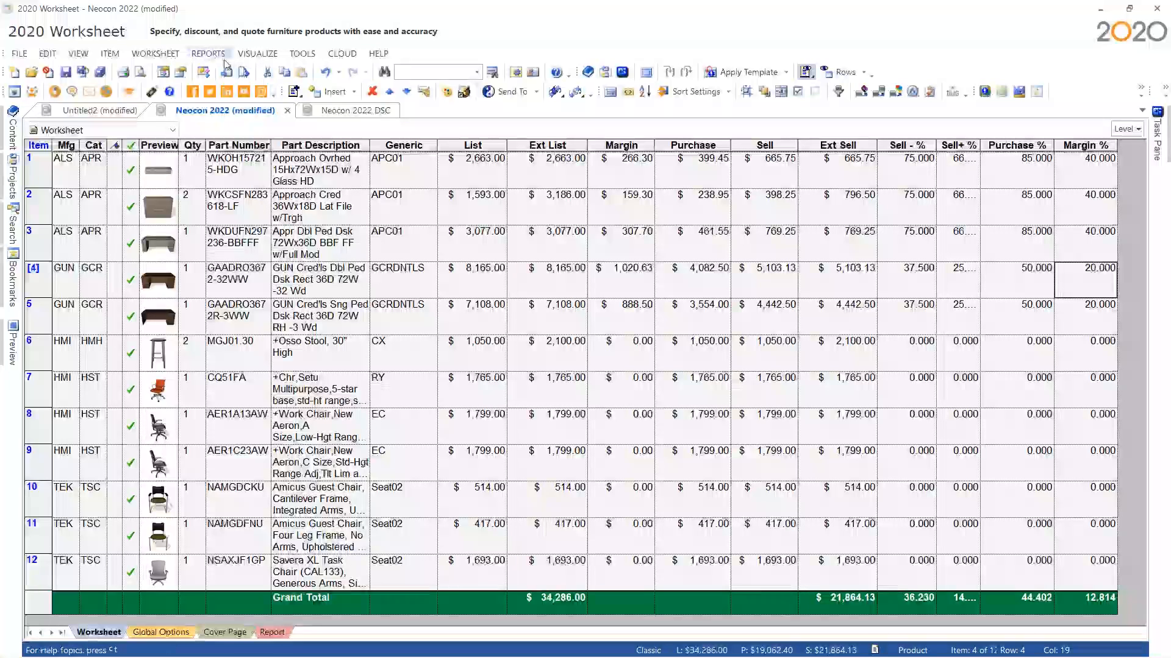
click(169, 53)
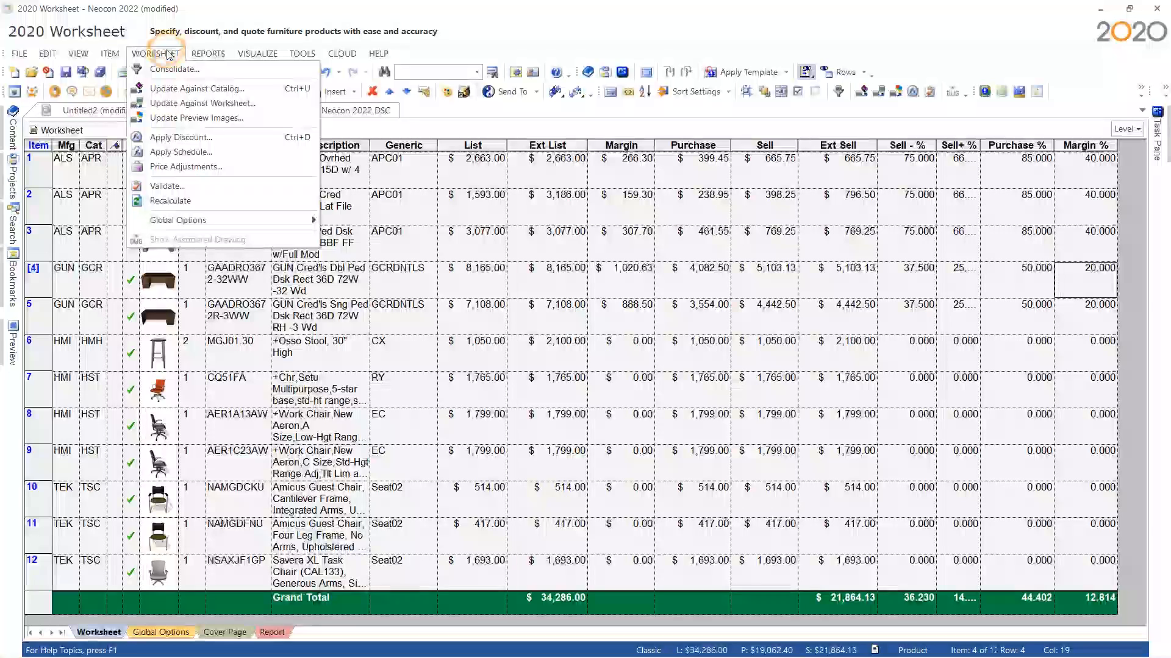
click(186, 206)
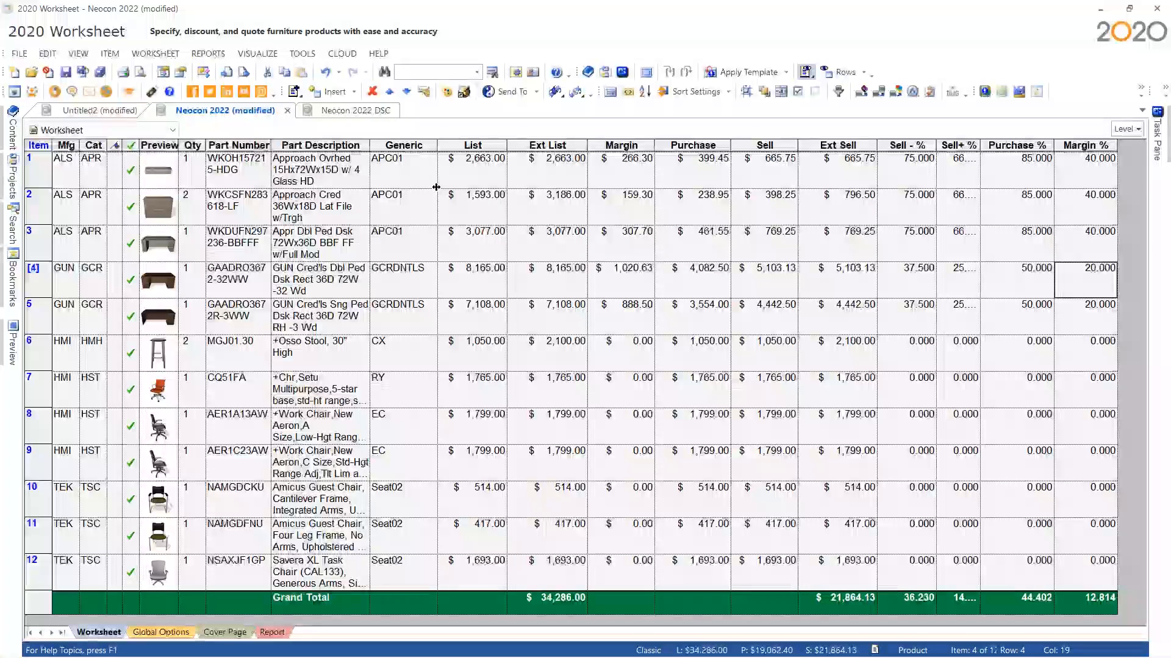
Start a new Apply Discount definition named "HST RY" and base it on Sell+ % at 25.
click(157, 54)
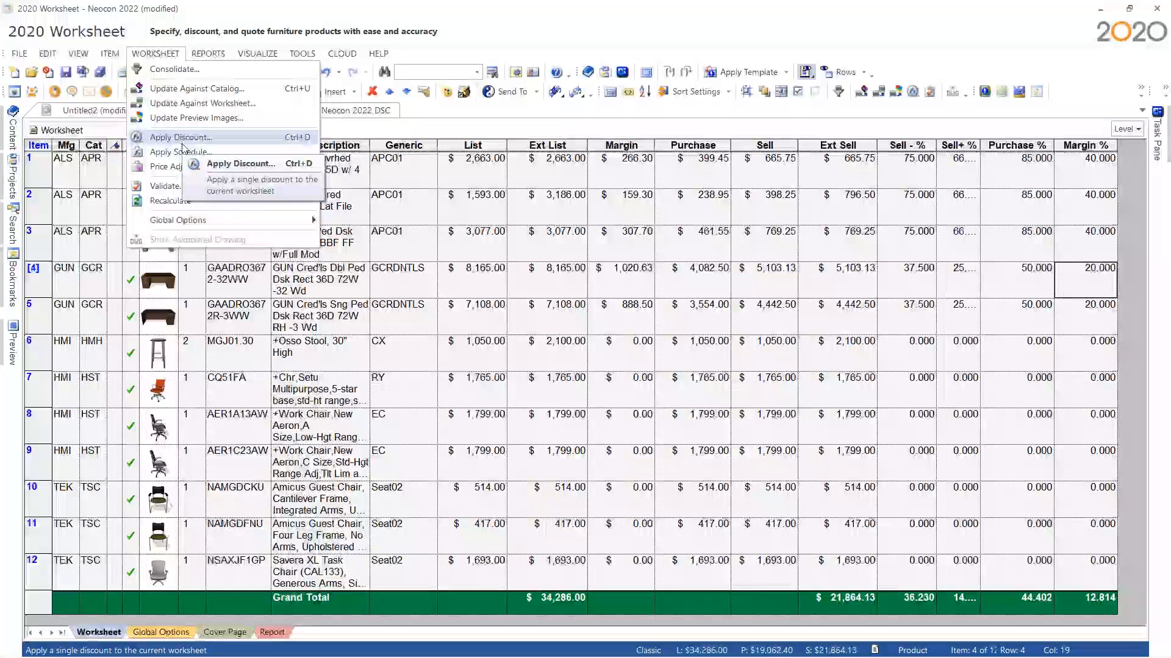
click(184, 141)
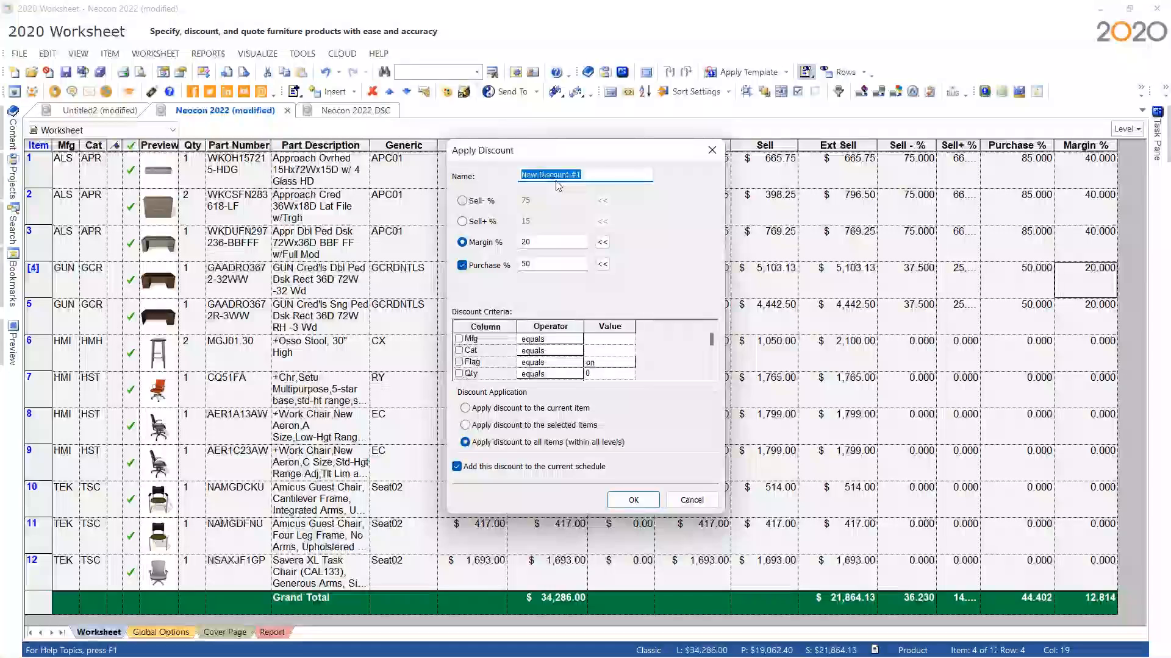
text(HST RY)
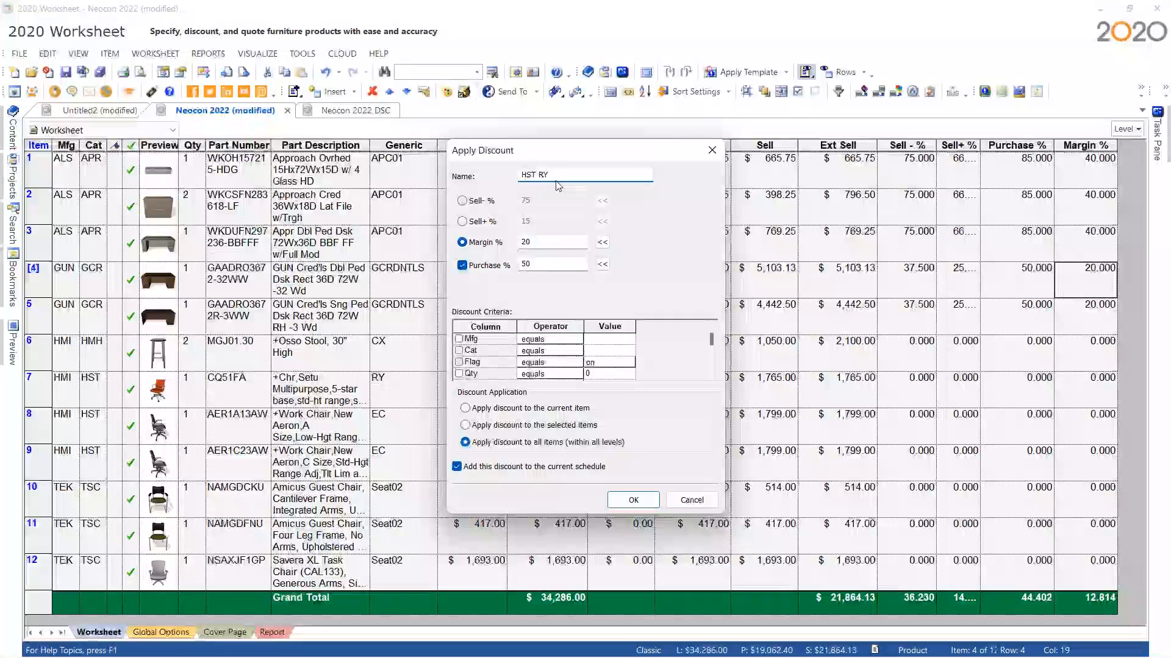
click(463, 222)
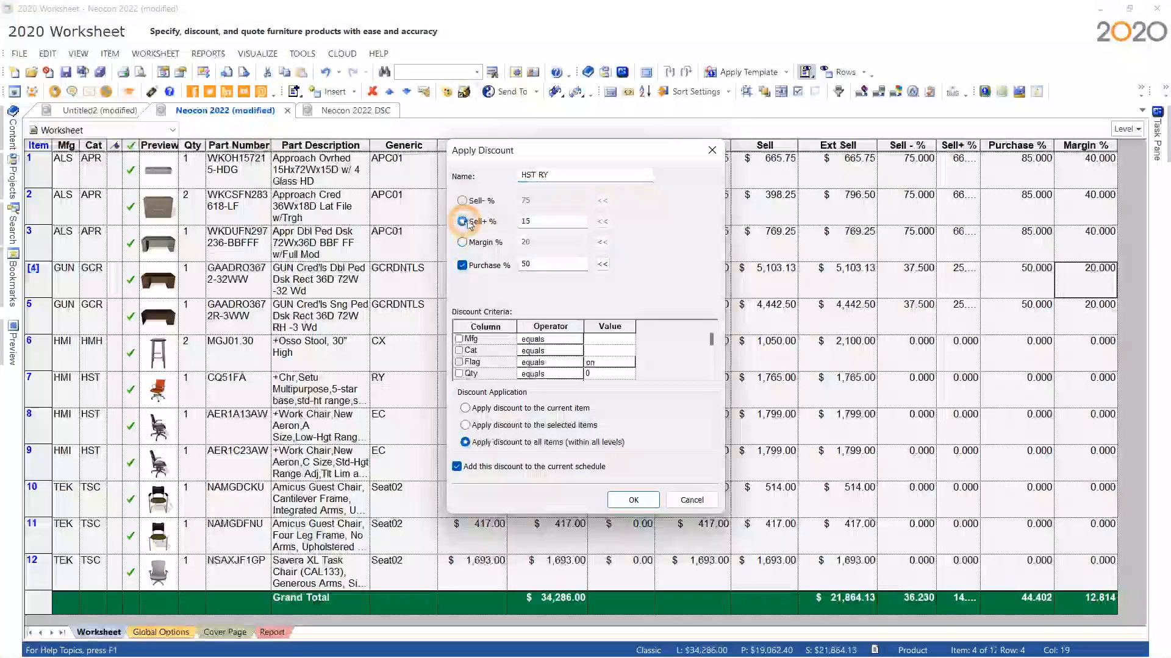
double_click(541, 221)
text(25)
Limit the HST RY discount to items whose Generic column equals RY.
drag(711, 339, 714, 357)
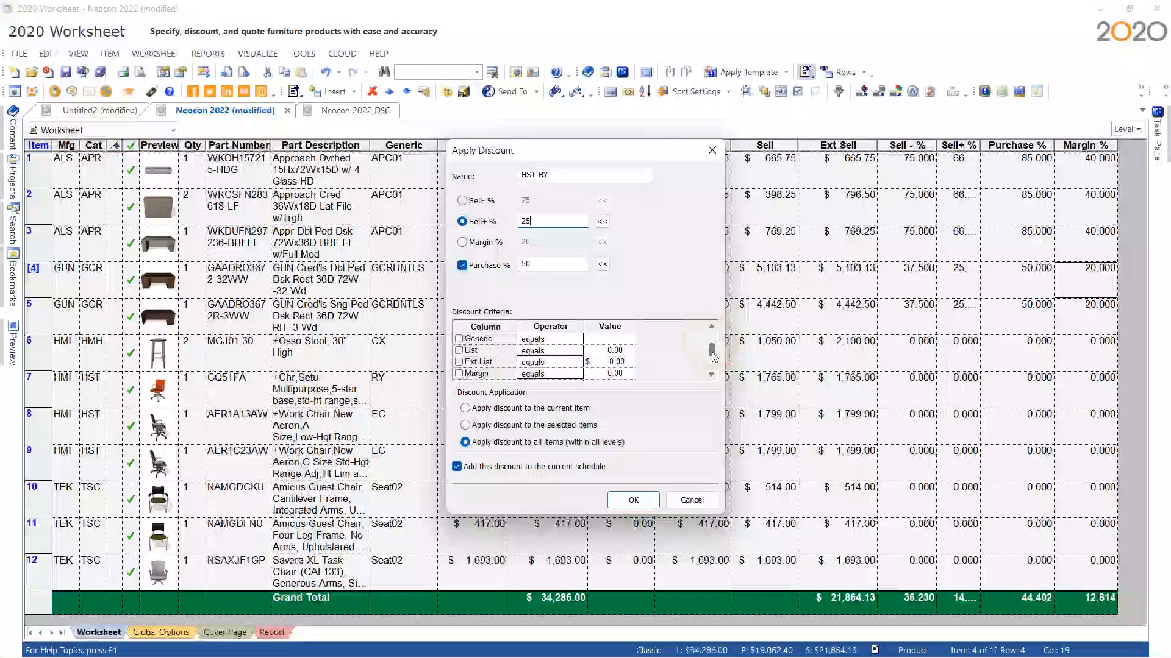
click(459, 339)
click(616, 340)
text(RY)
Extend the discount's name to "HST RY MillerKnoll 52022" and apply it to all items matching the criterion.
click(570, 174)
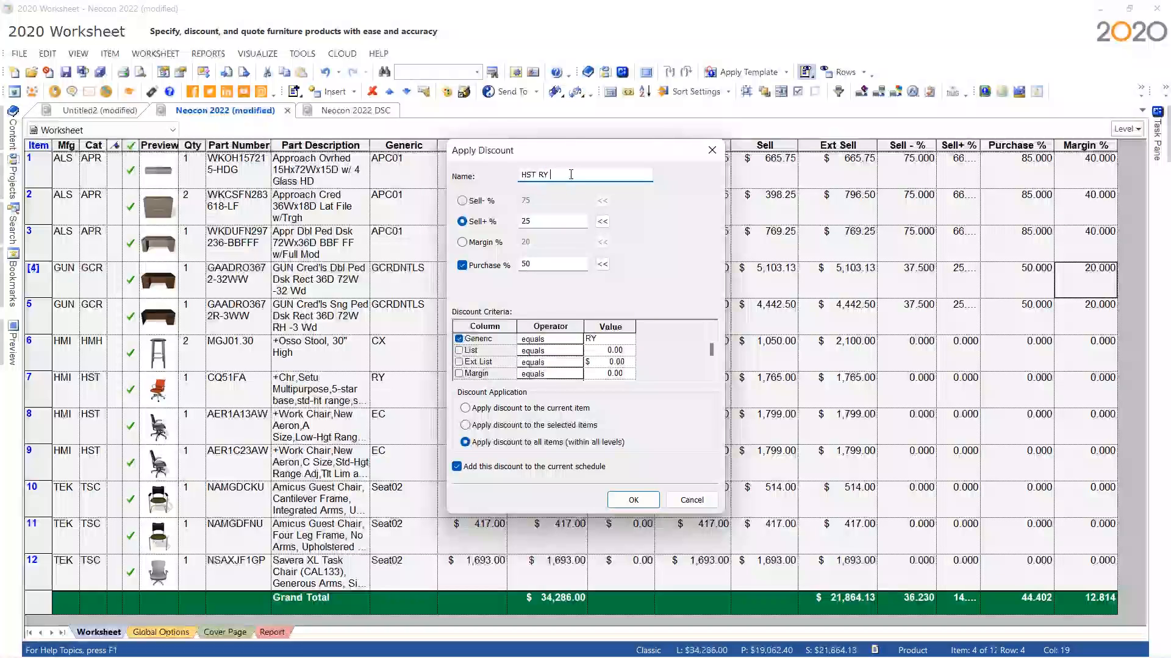
text(HM)
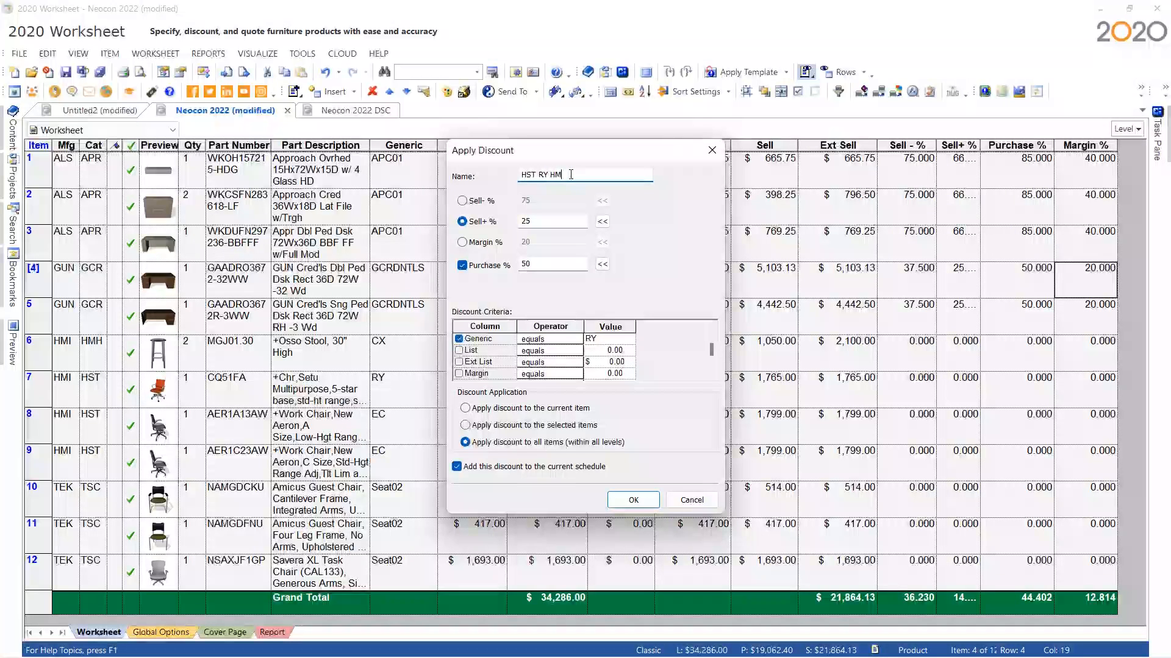
key(BackSpace)
key(BackSpace)
text(erm)
key(BackSpace)
key(BackSpace)
key(BackSpace)
text(MillerKnoll 52022)
click(633, 500)
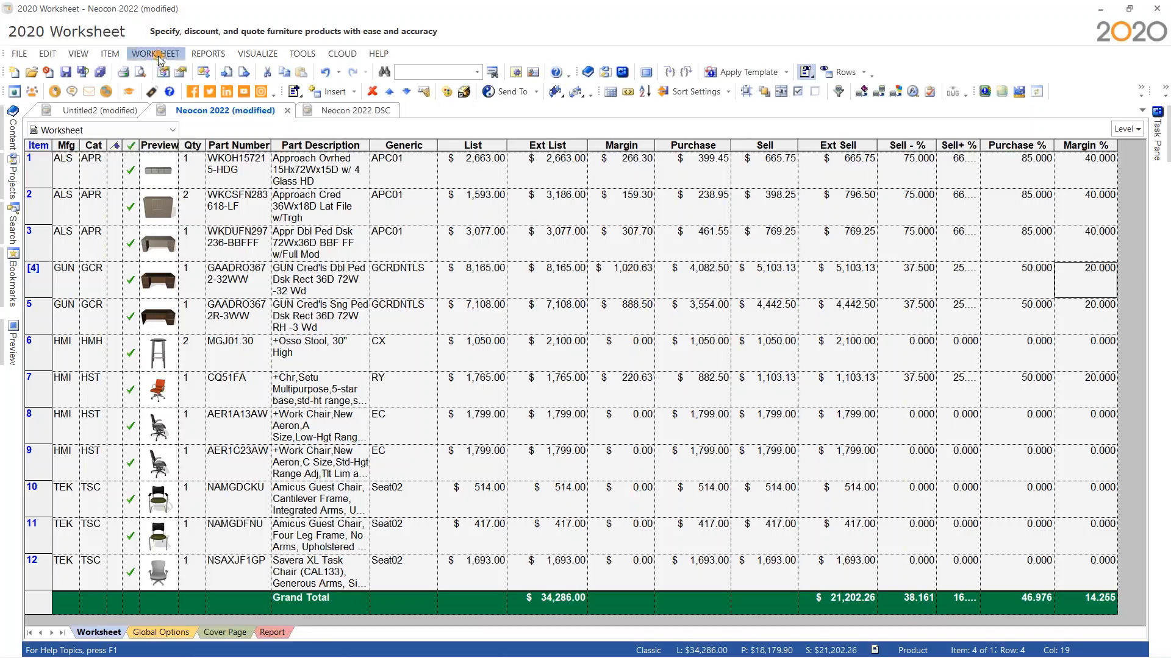
Open the worksheet's discount schedule and select the HST RY MillerKnoll 52022 discount in its list.
click(155, 54)
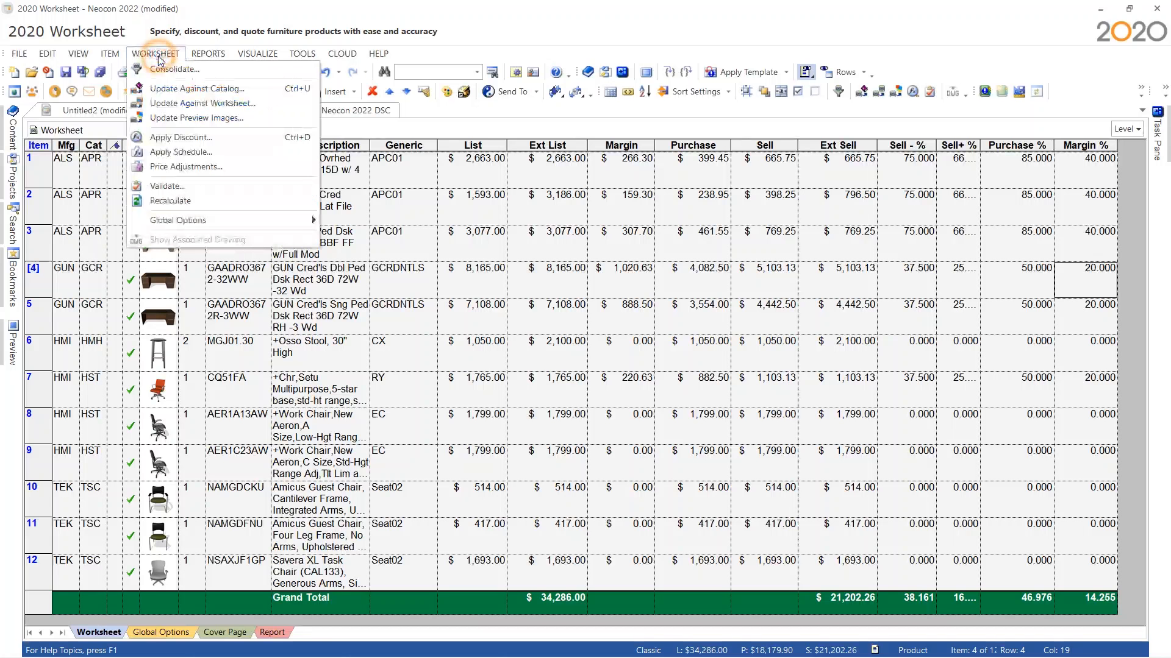
click(194, 157)
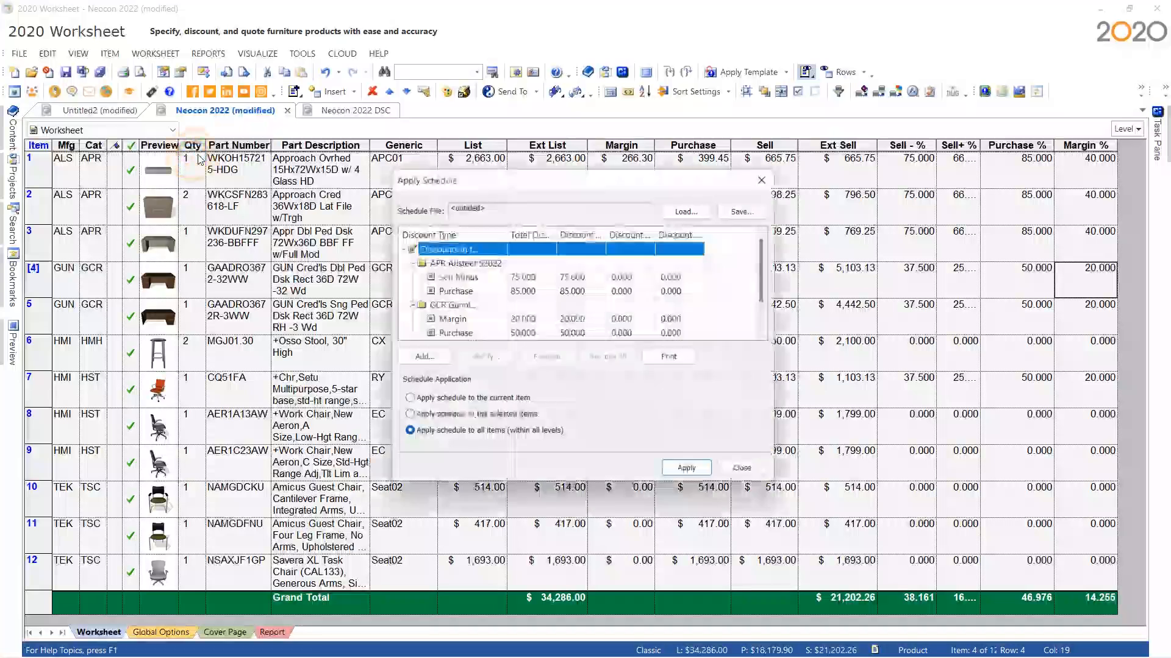
click(495, 266)
click(472, 305)
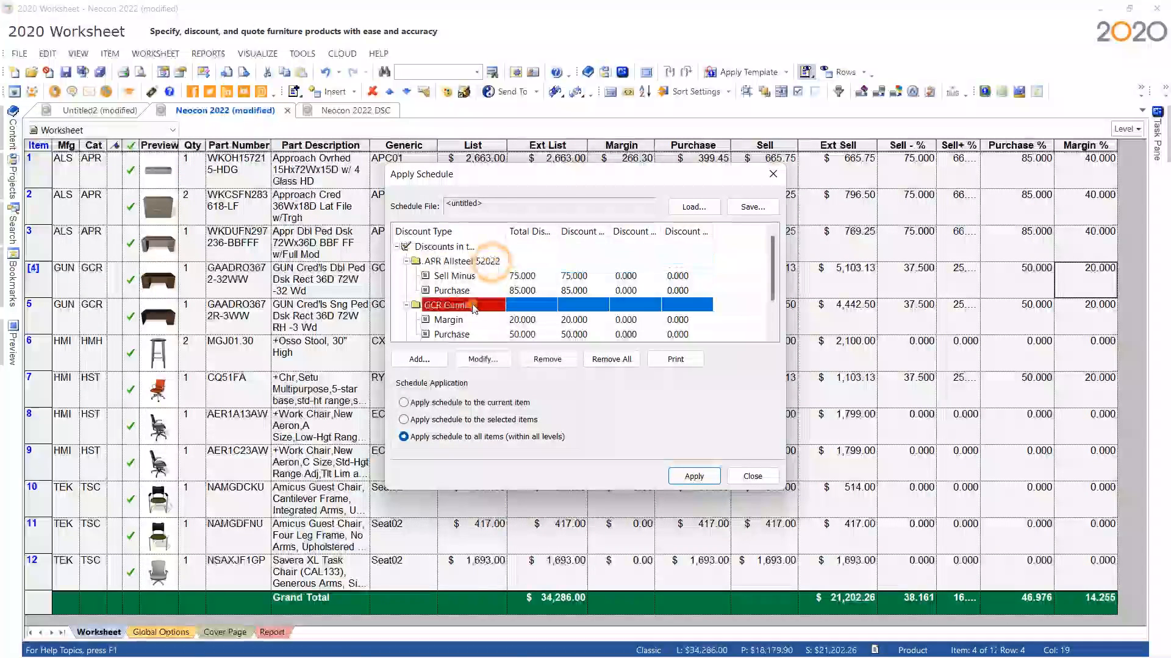
scroll(478, 314, down, 1)
click(473, 305)
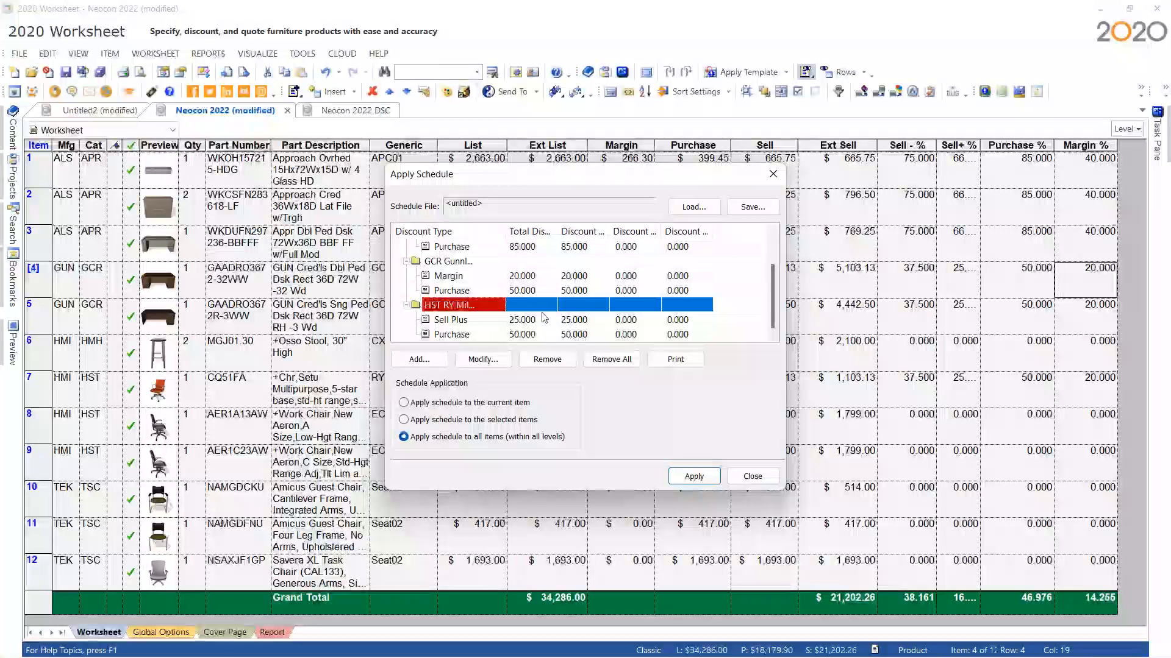
Inspect the selected discount's definition without changing it, and review the printable summary of the whole schedule.
click(484, 360)
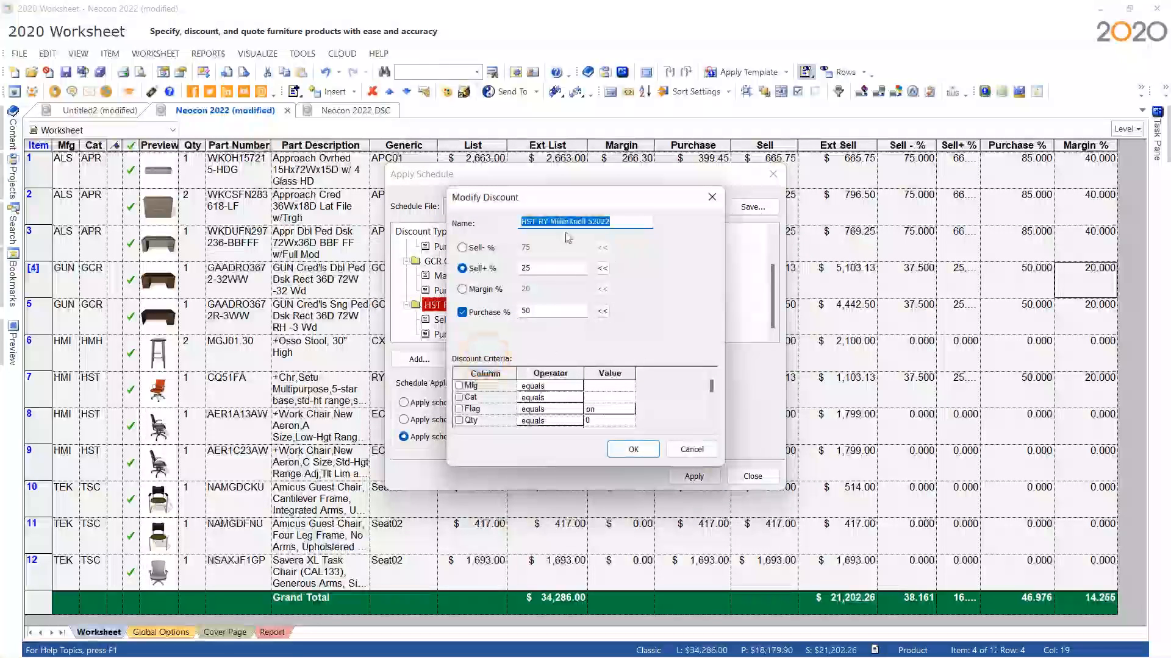
click(692, 450)
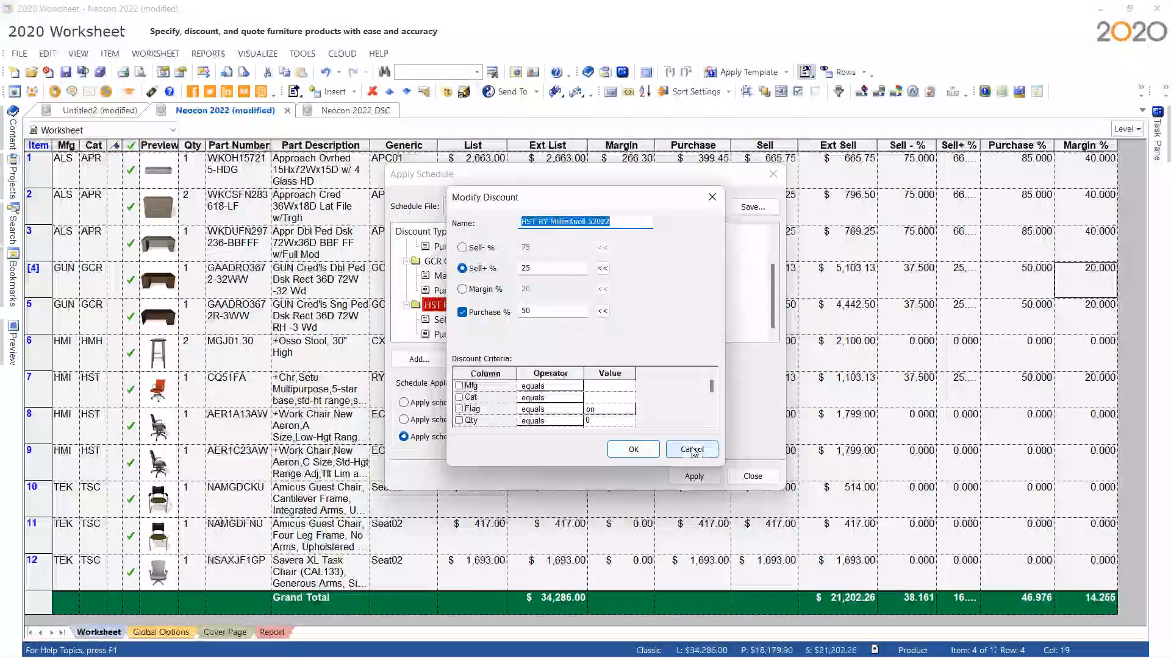
click(675, 360)
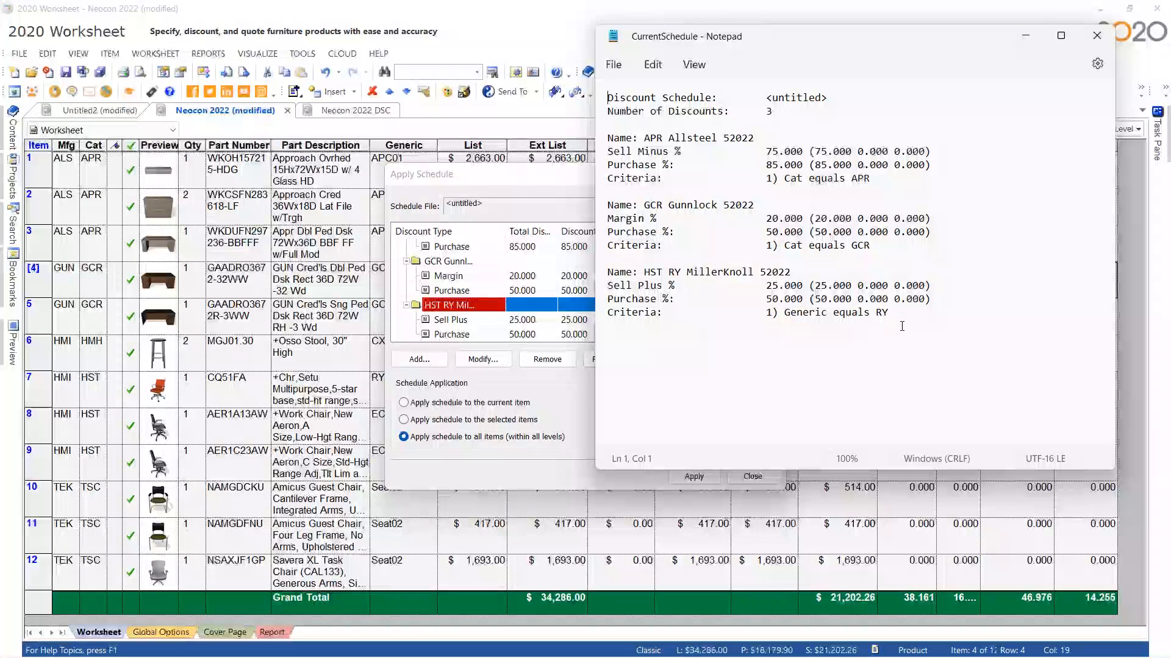
click(1097, 35)
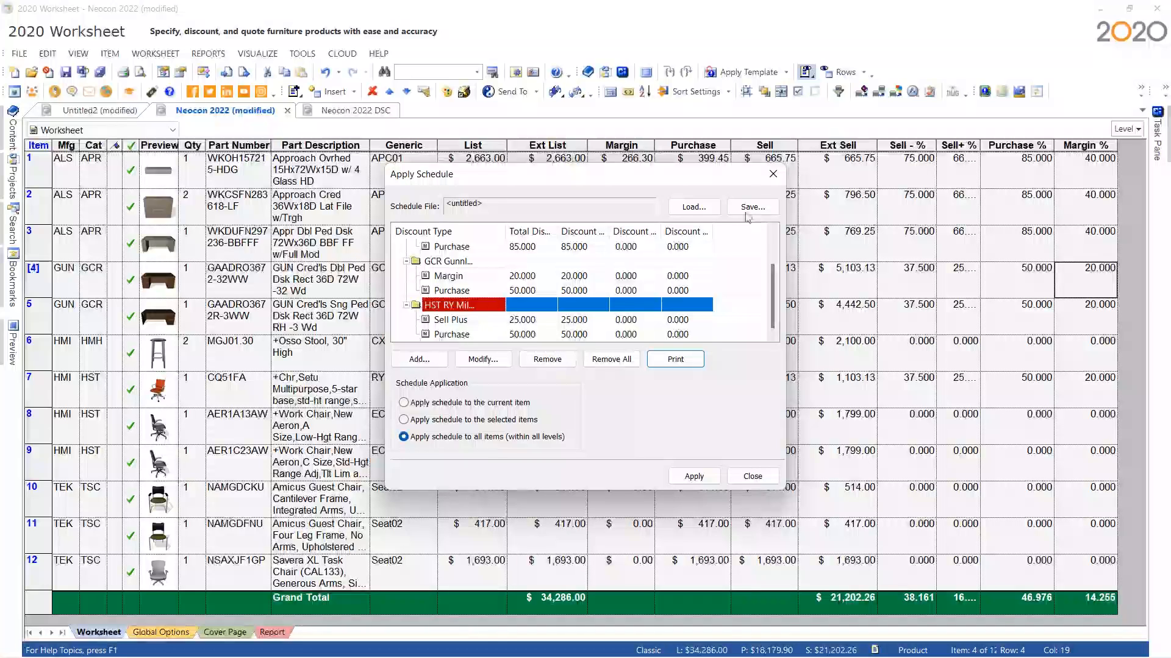
Save the discount schedule to the Desktop as Neocon pricing.dsc, replacing the existing file, and close the schedule.
click(748, 210)
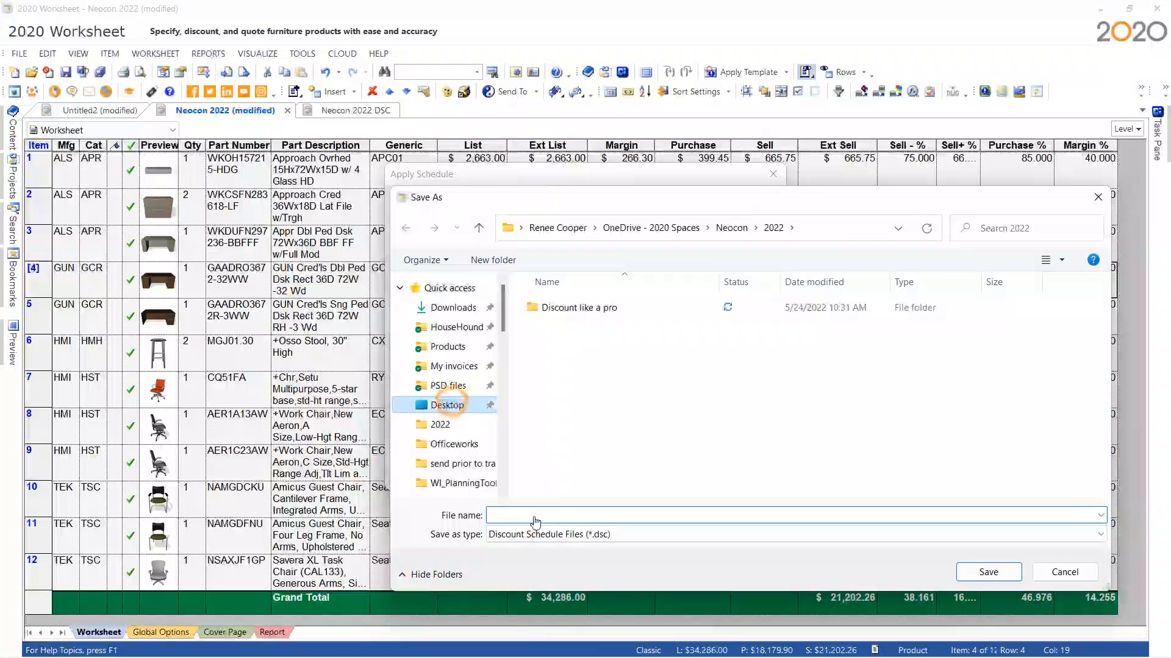
click(597, 369)
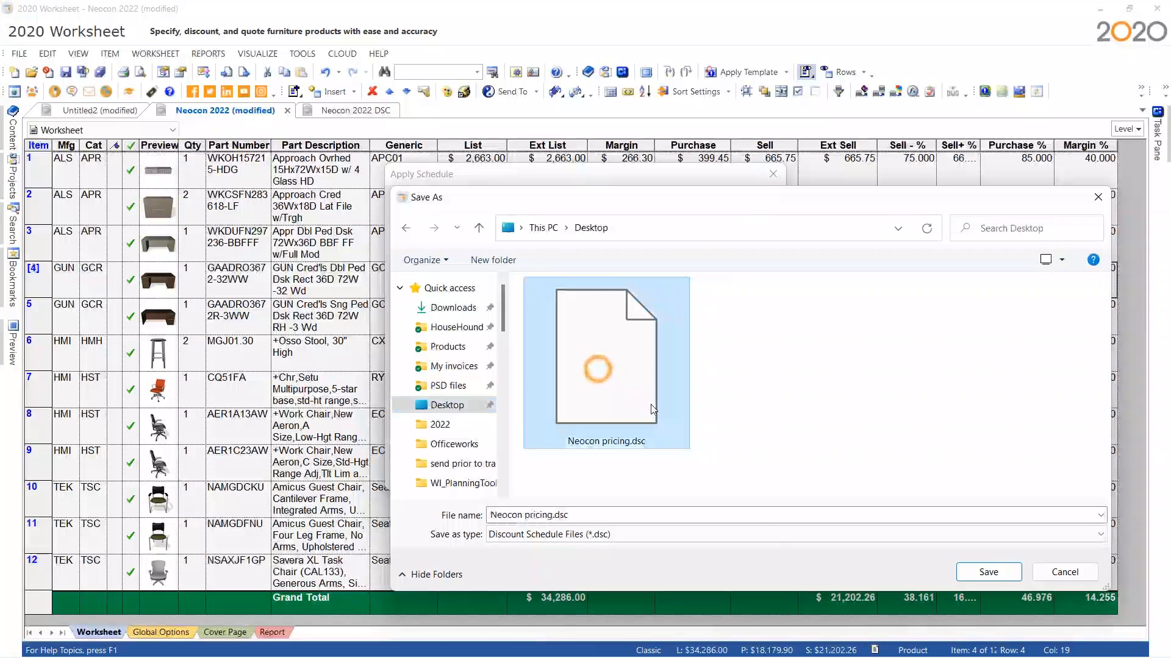
click(988, 573)
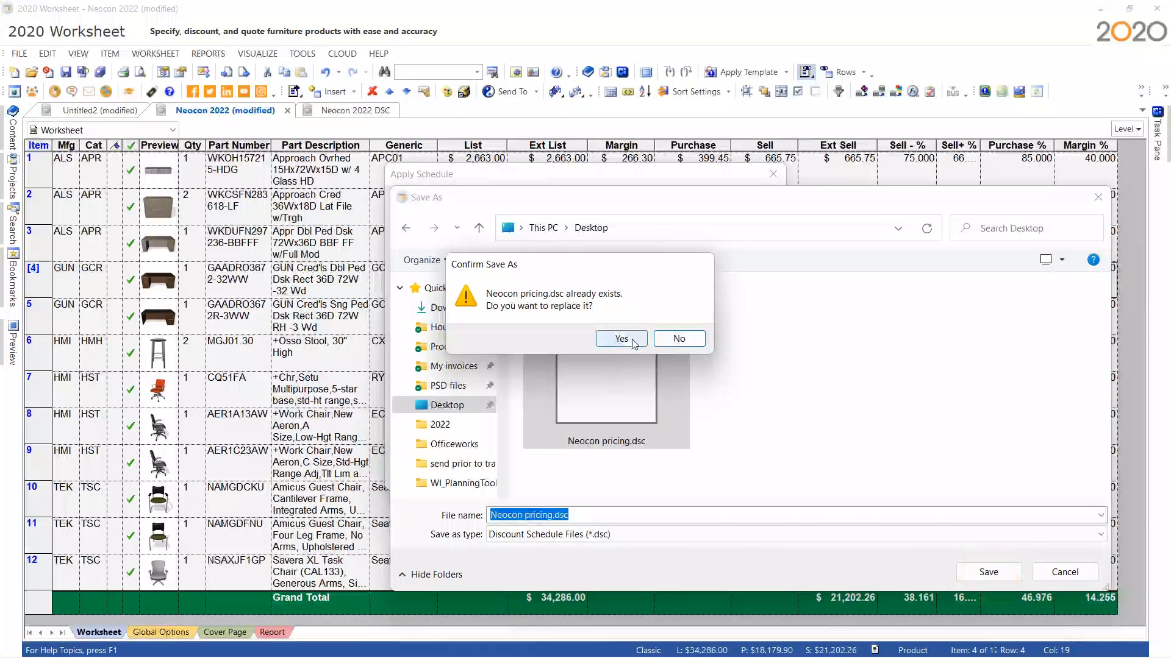
click(633, 341)
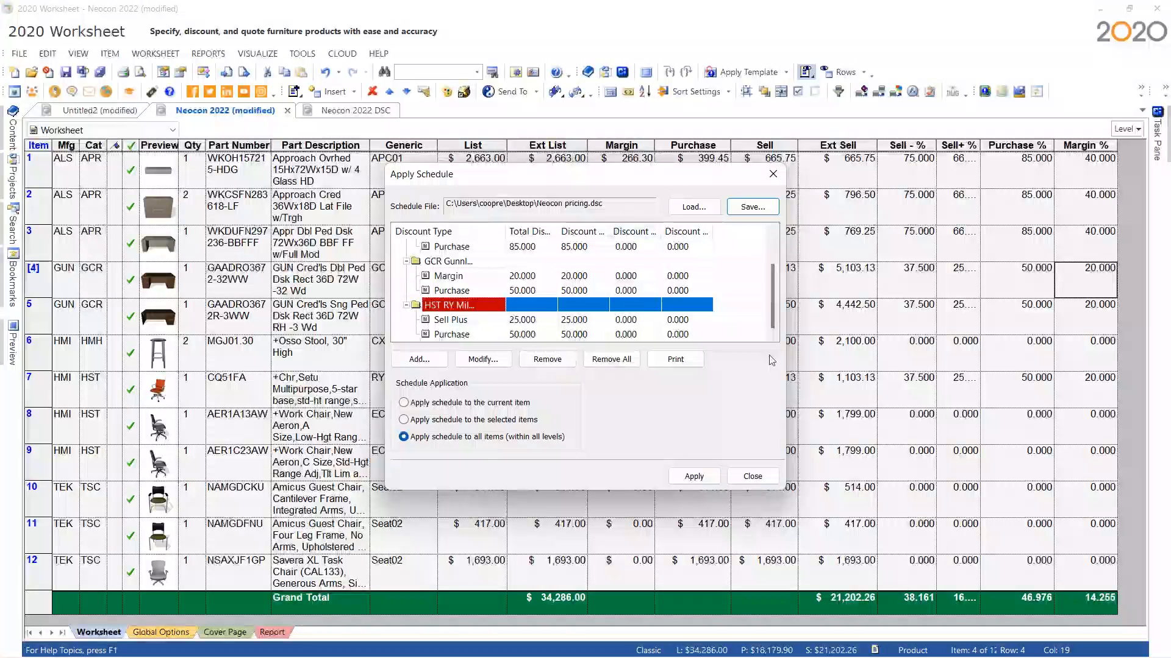
click(751, 477)
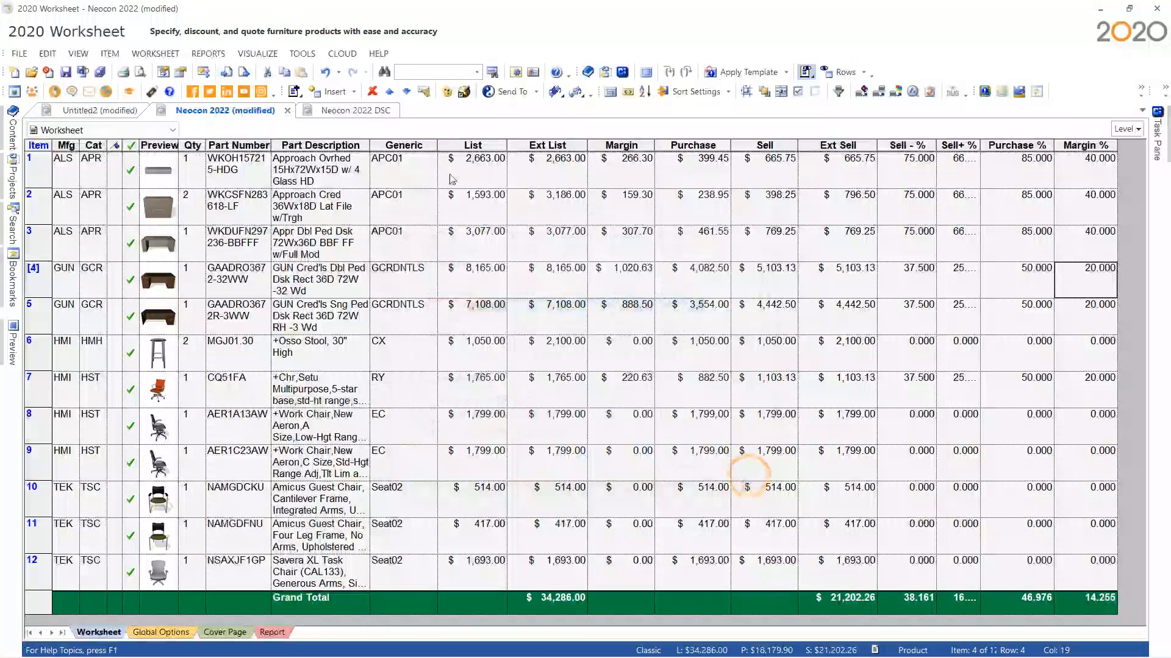
Open the discount schedule of the Neocon 2022 DSC worksheet and load Neocon pricing.dsc from the Desktop.
click(362, 115)
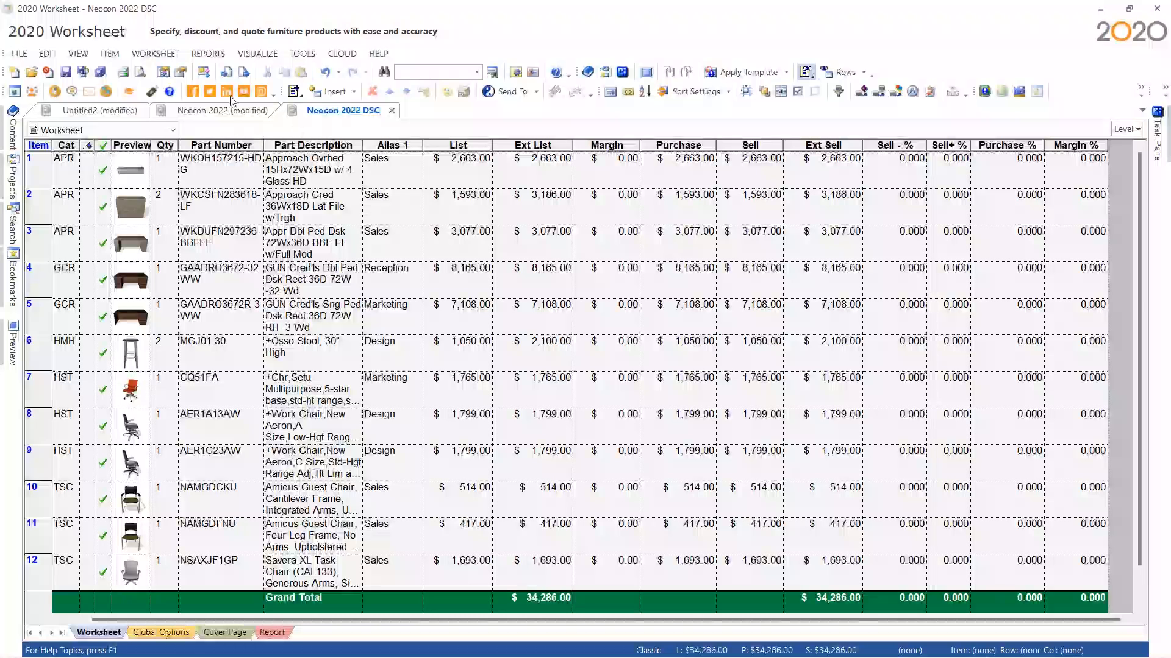
click(158, 56)
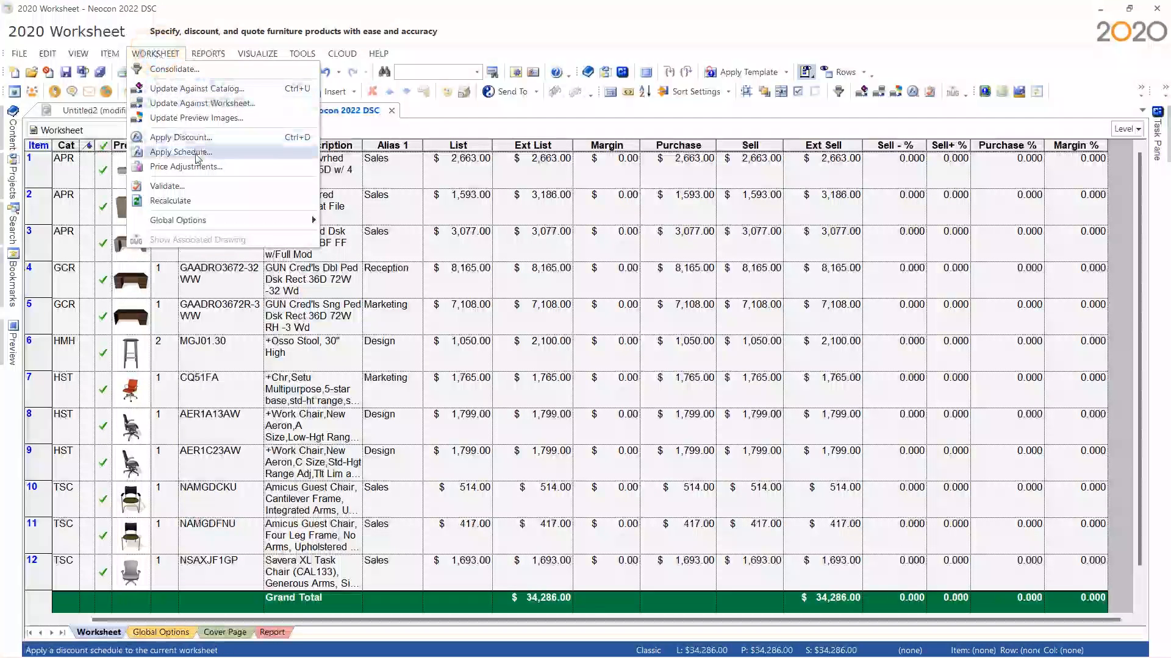
click(182, 152)
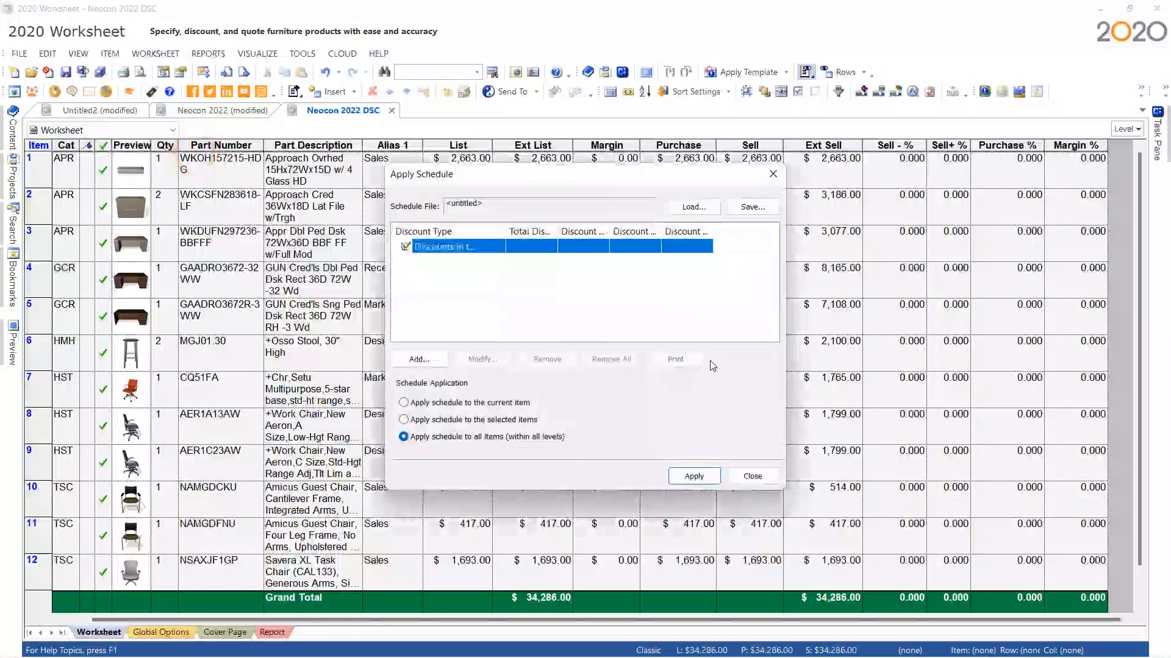
click(701, 210)
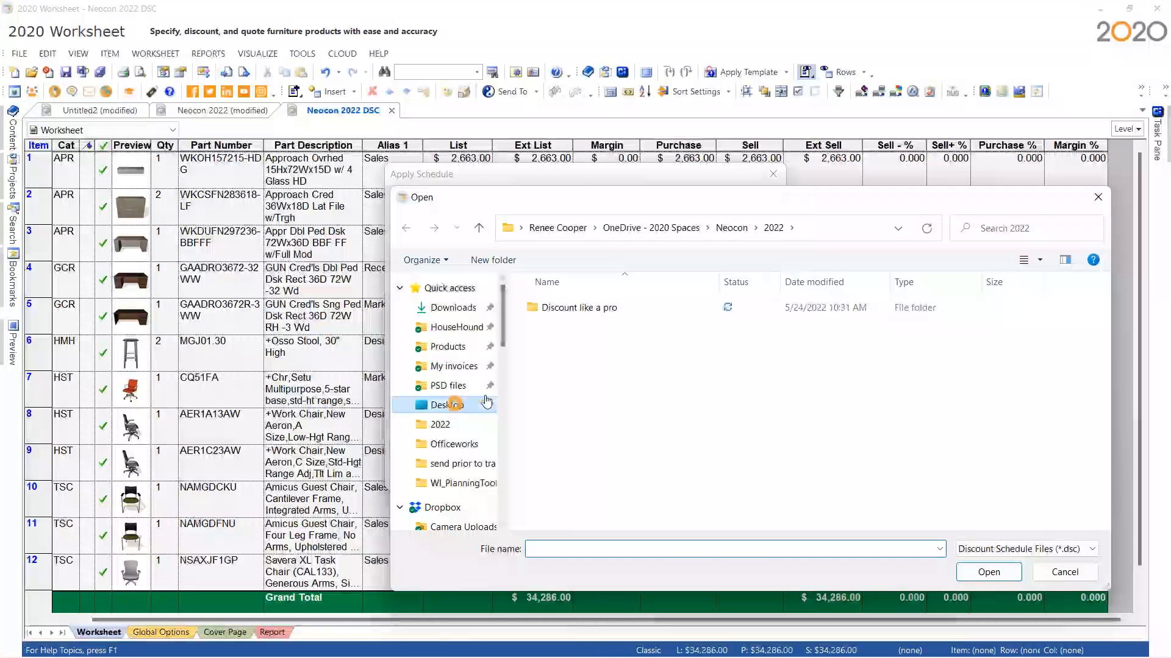
click(448, 405)
click(579, 320)
click(988, 572)
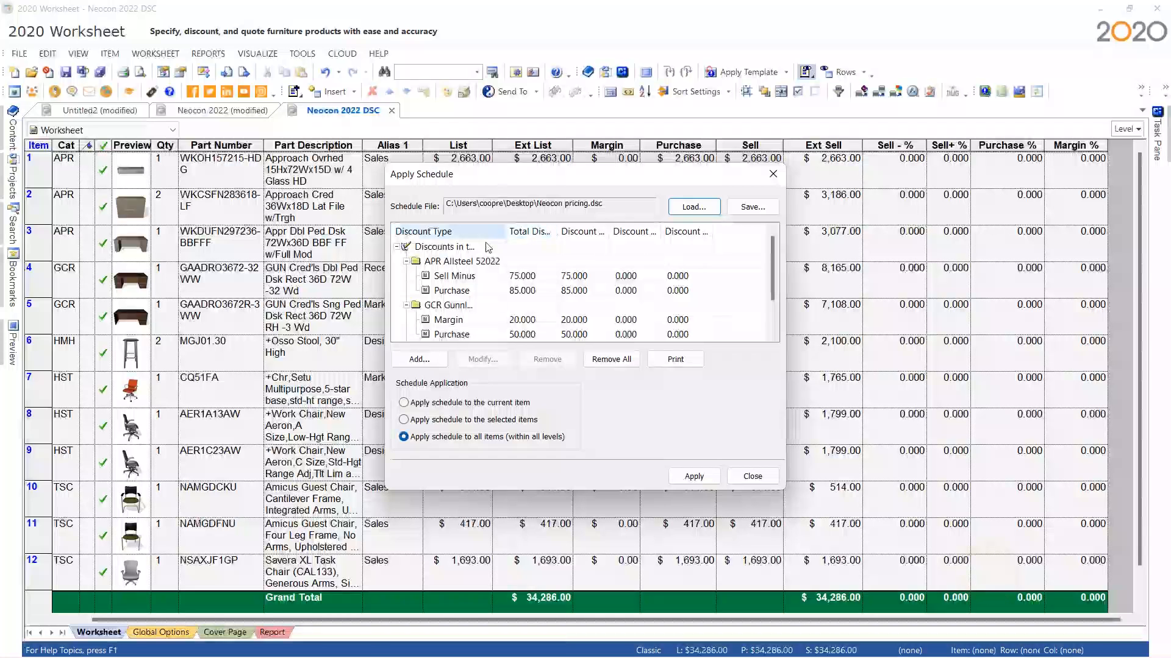
Apply the HST RY MillerKnoll 52022 discount and the whole loaded schedule to all items within all levels.
click(482, 261)
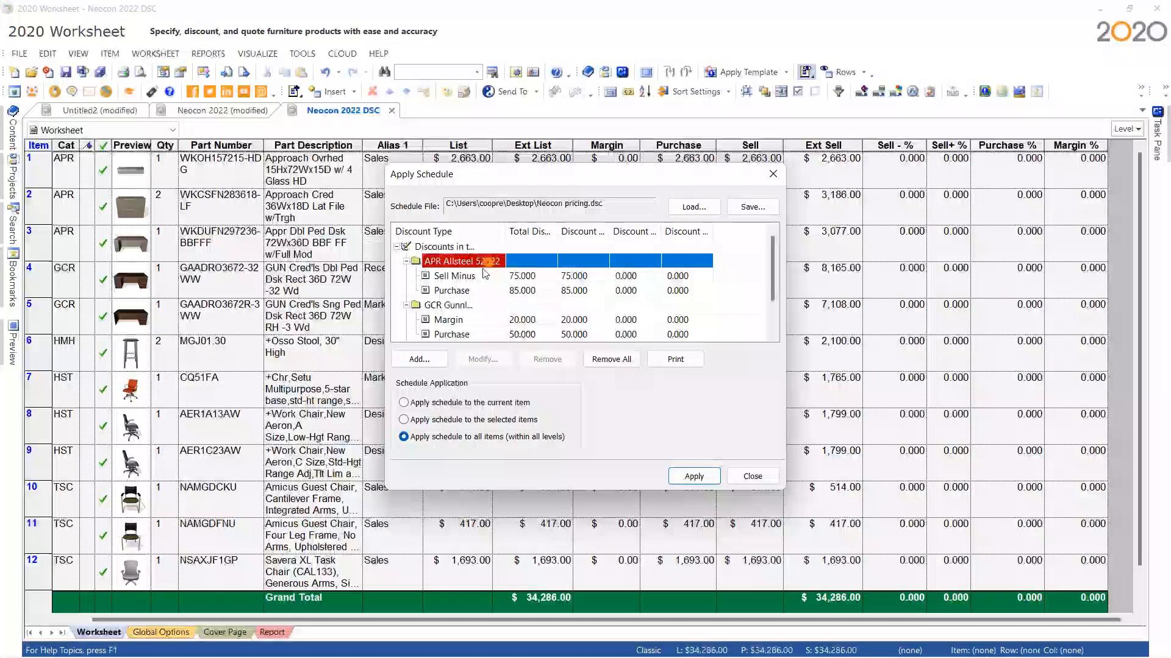
click(473, 305)
scroll(478, 310, down, 1)
click(474, 306)
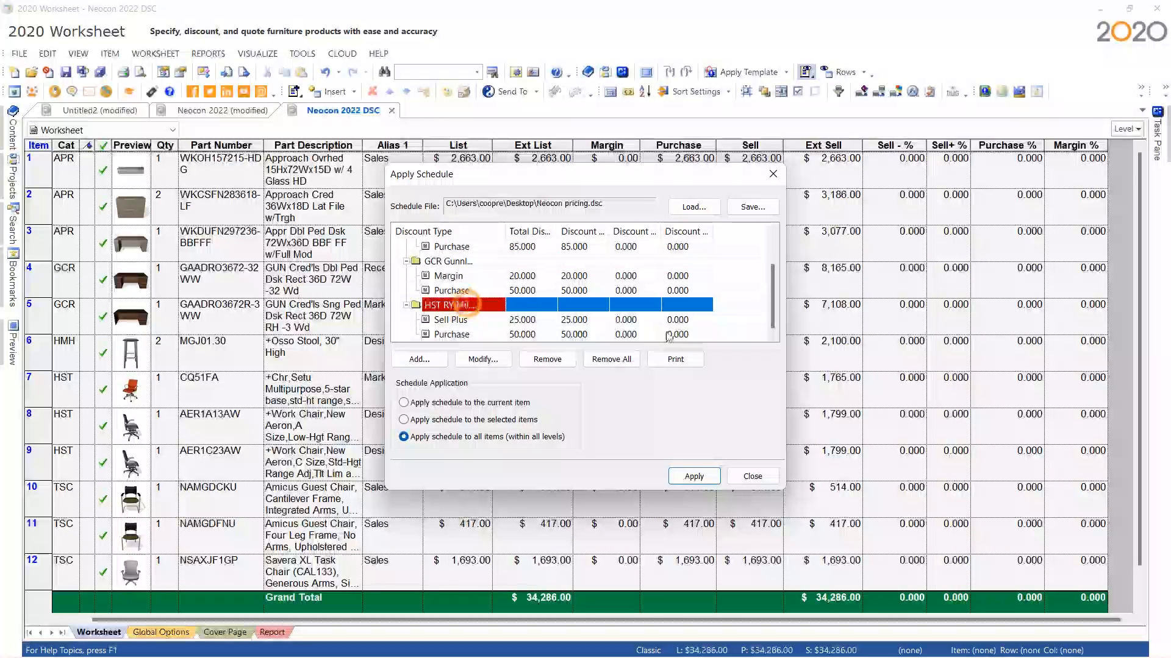
click(694, 476)
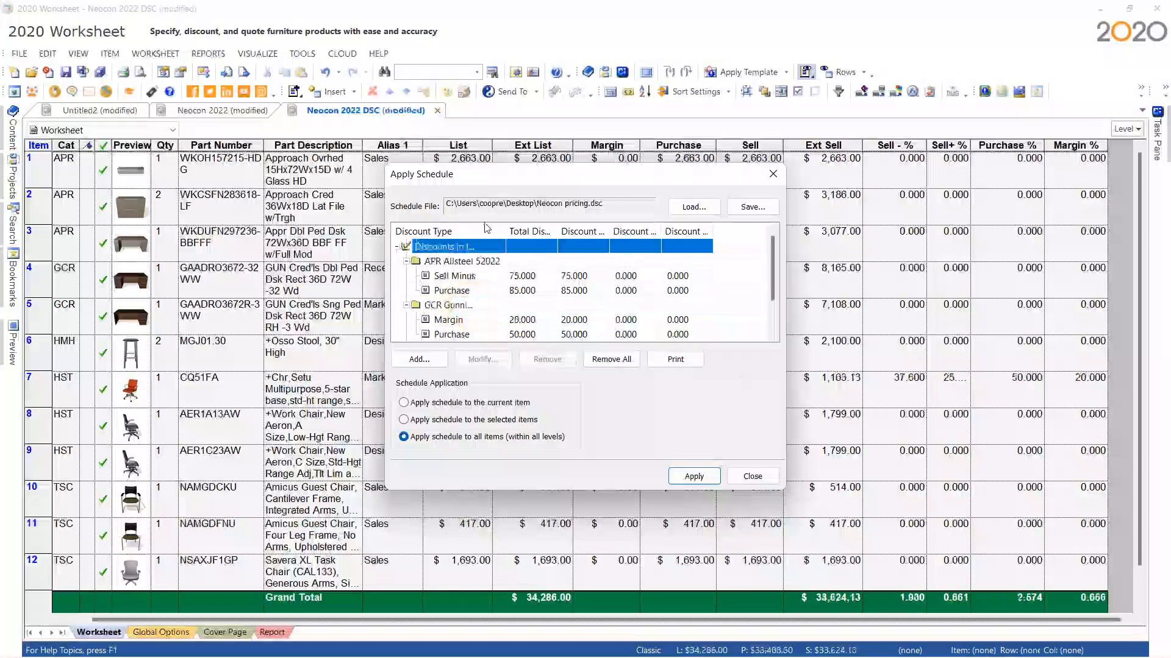
click(693, 478)
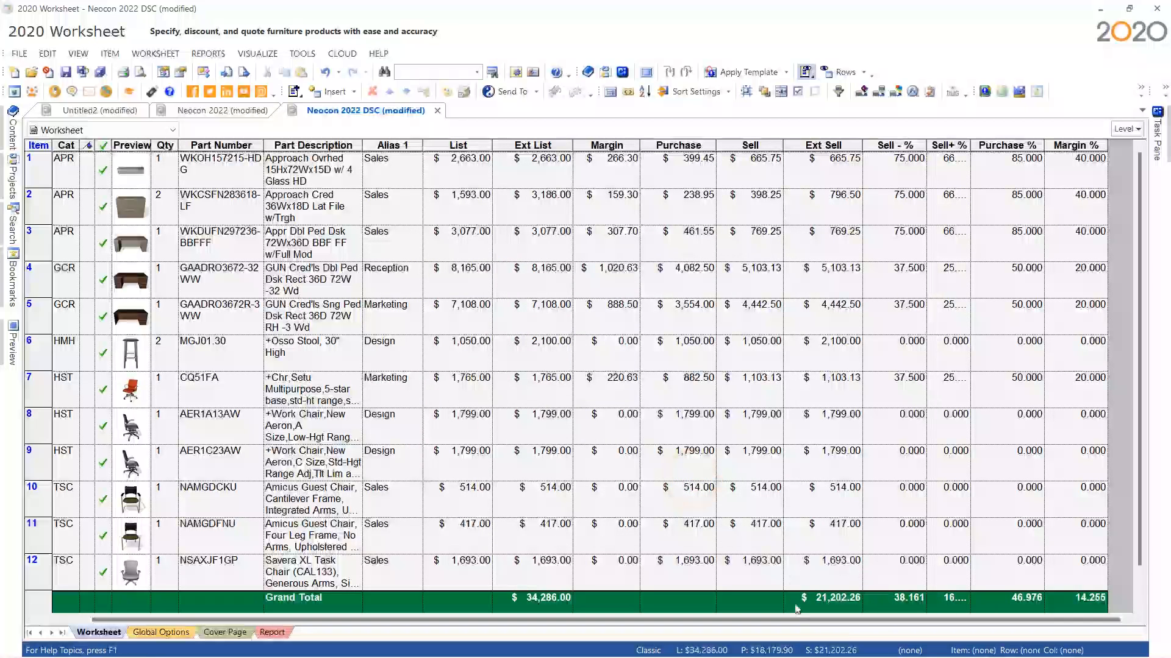
Compare the discounted prices and grand totals of the Neocon 2022 and Neocon 2022 DSC worksheets.
click(215, 110)
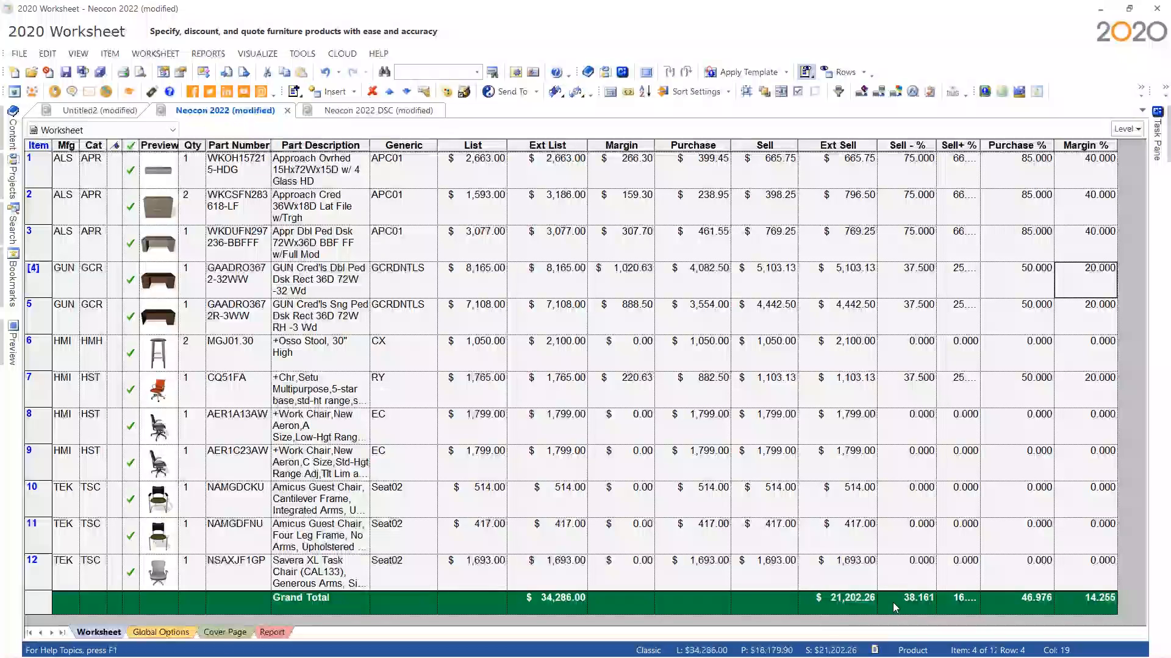
click(366, 116)
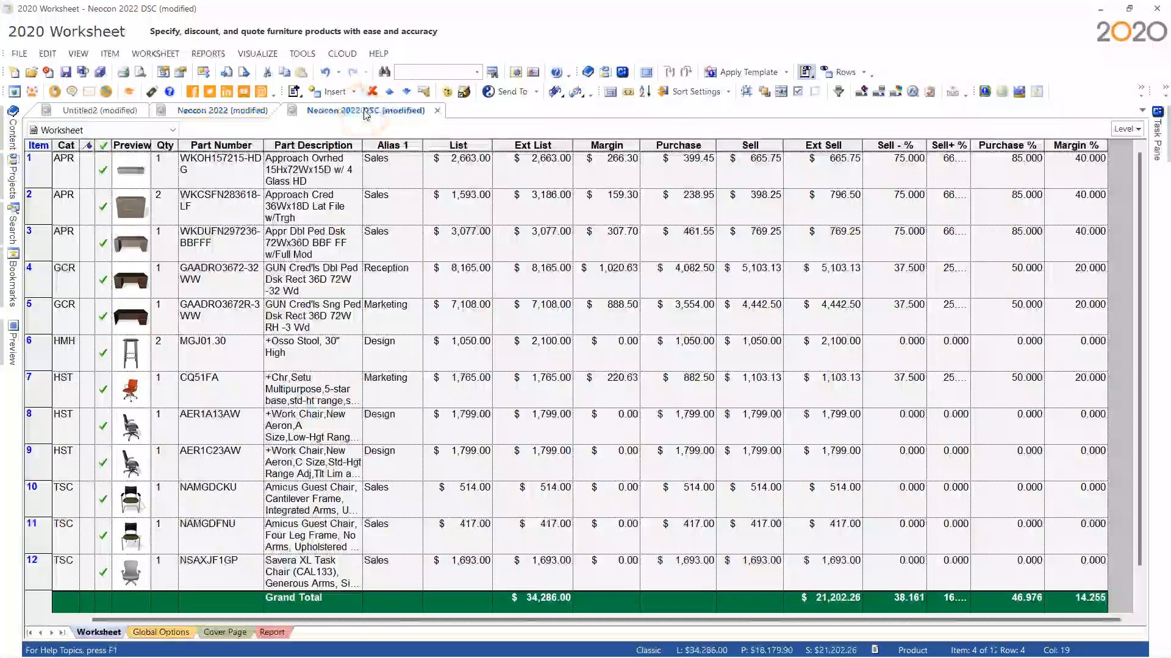